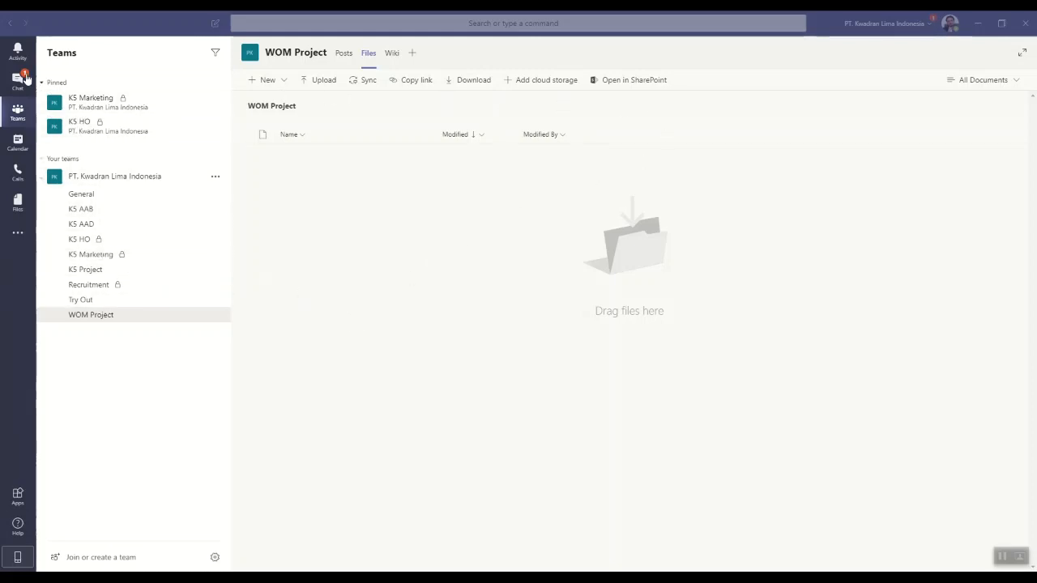
# Look through the Activity, Chat, Teams, Calendar, Calls and Files areas
pyautogui.click(11, 52)
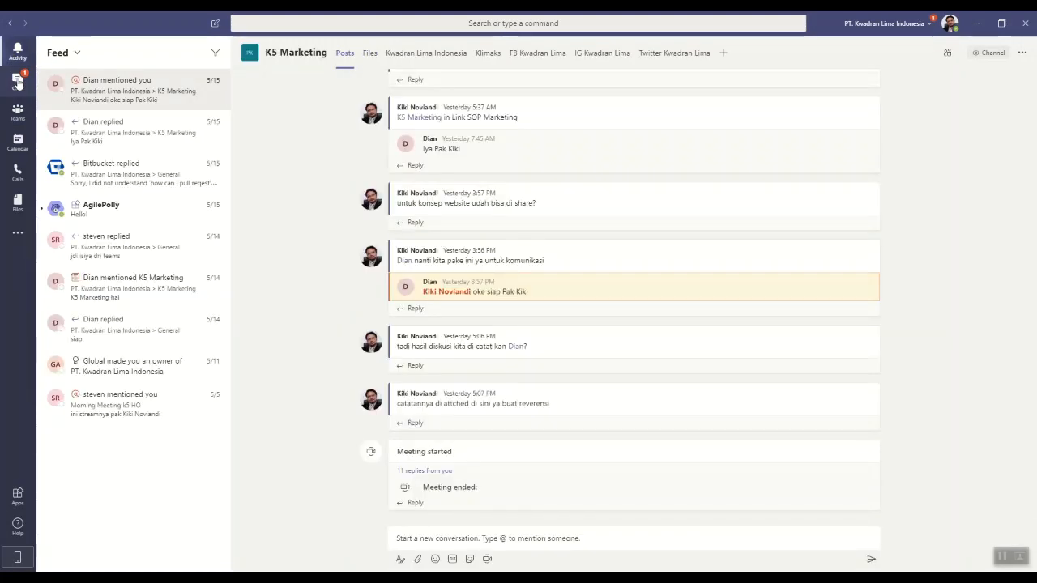
pyautogui.click(18, 82)
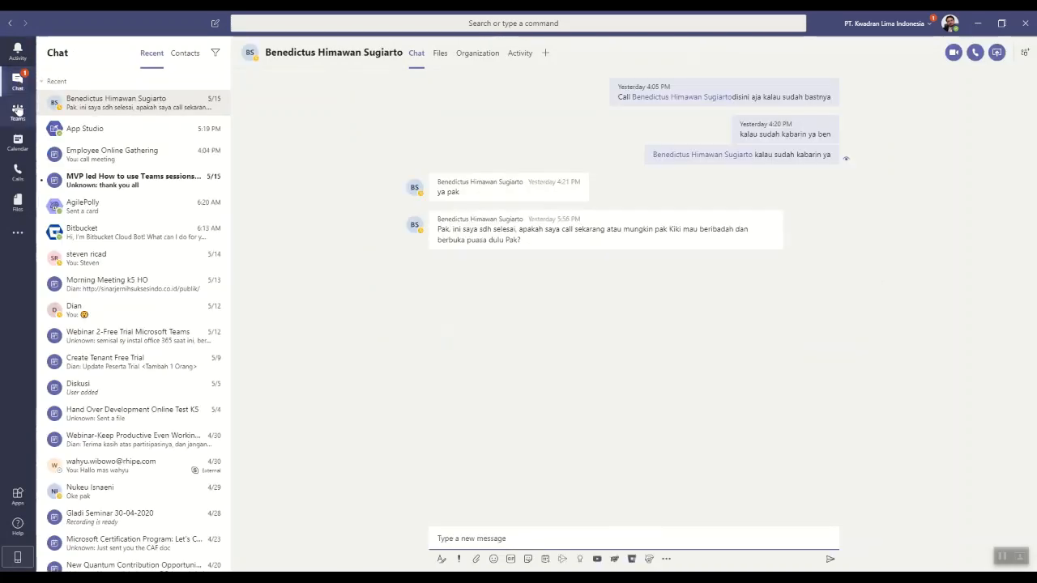
pyautogui.click(18, 111)
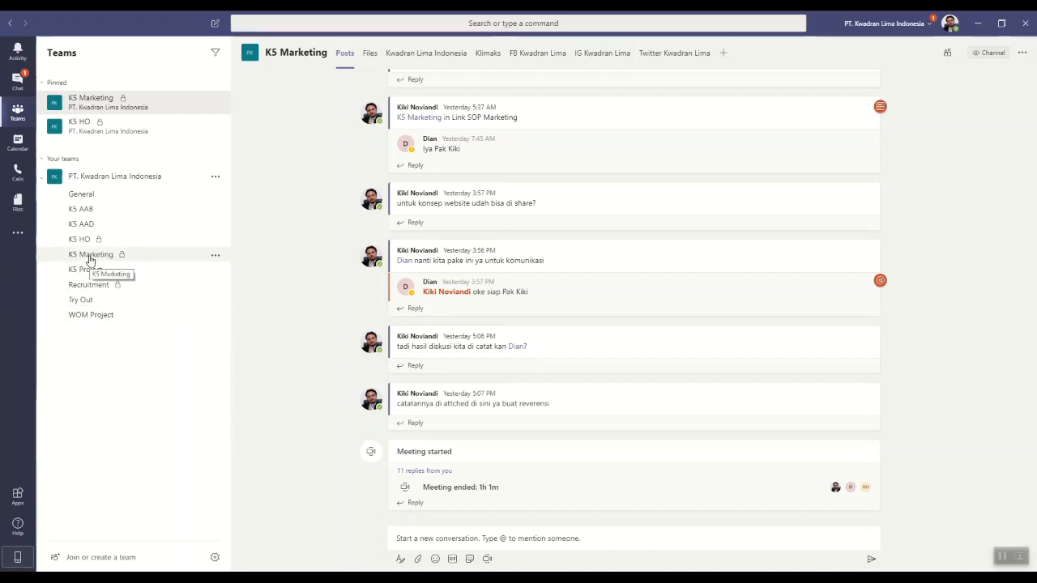
pyautogui.click(17, 143)
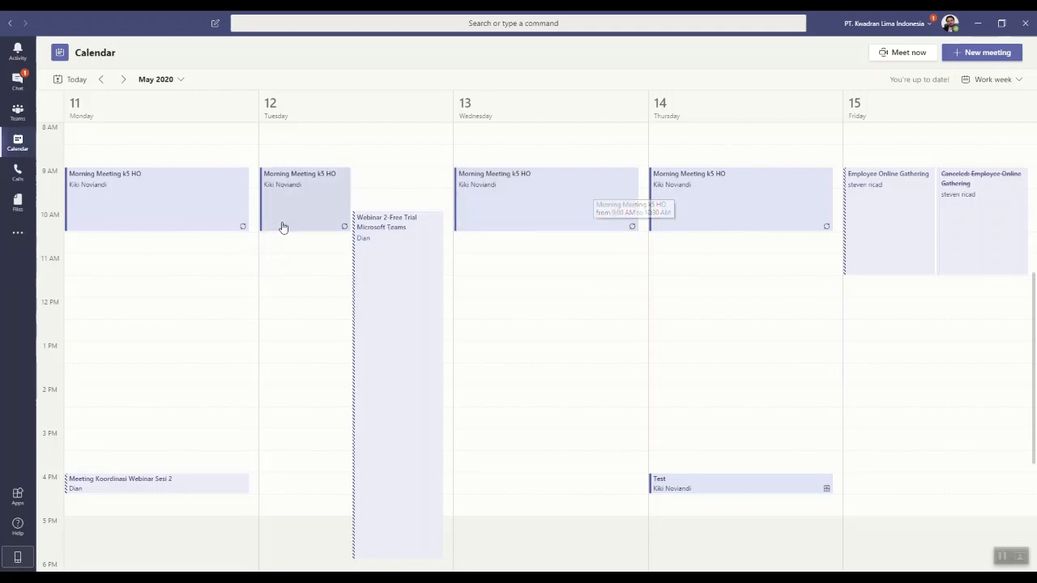
pyautogui.click(17, 175)
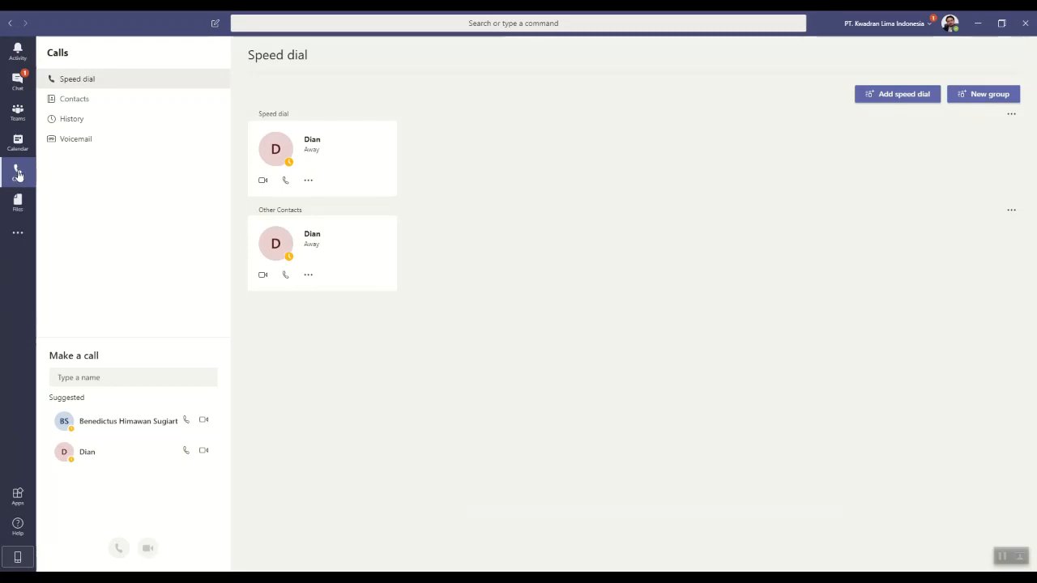
pyautogui.click(22, 217)
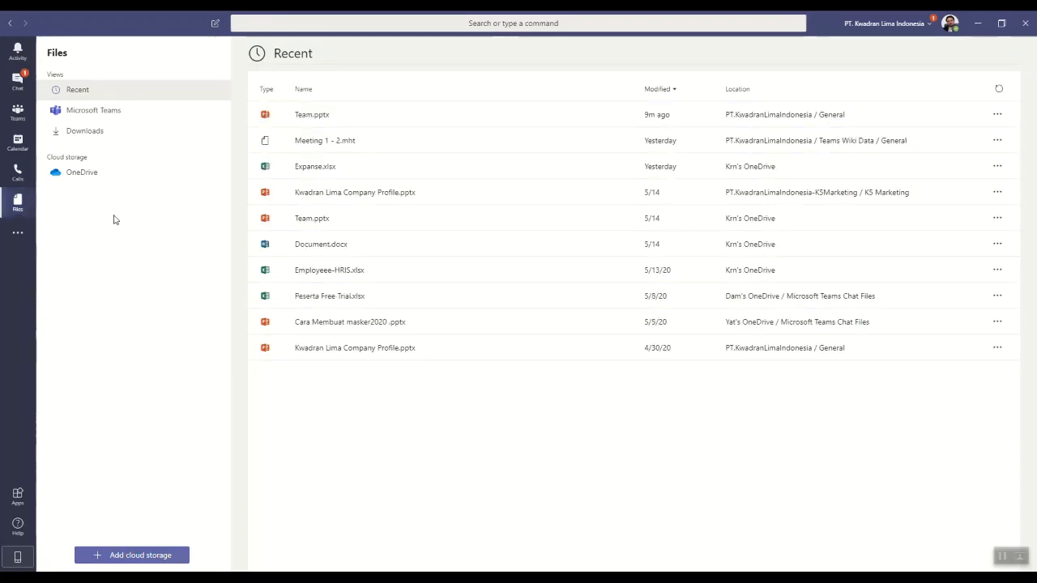
# Create a standard channel named AI in the PT. Kwadran Lima Indonesia team
pyautogui.click(18, 111)
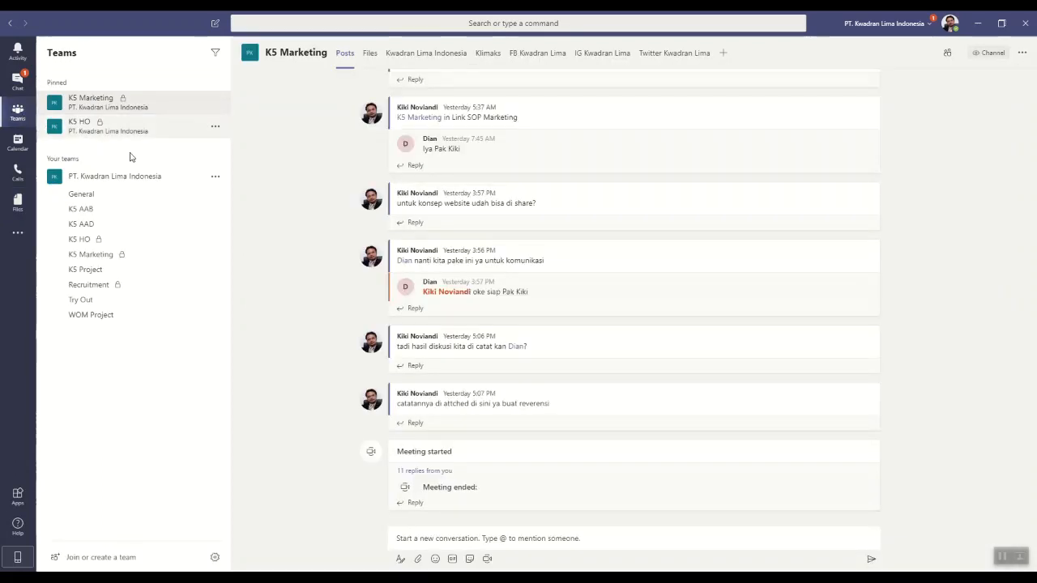
pyautogui.click(216, 180)
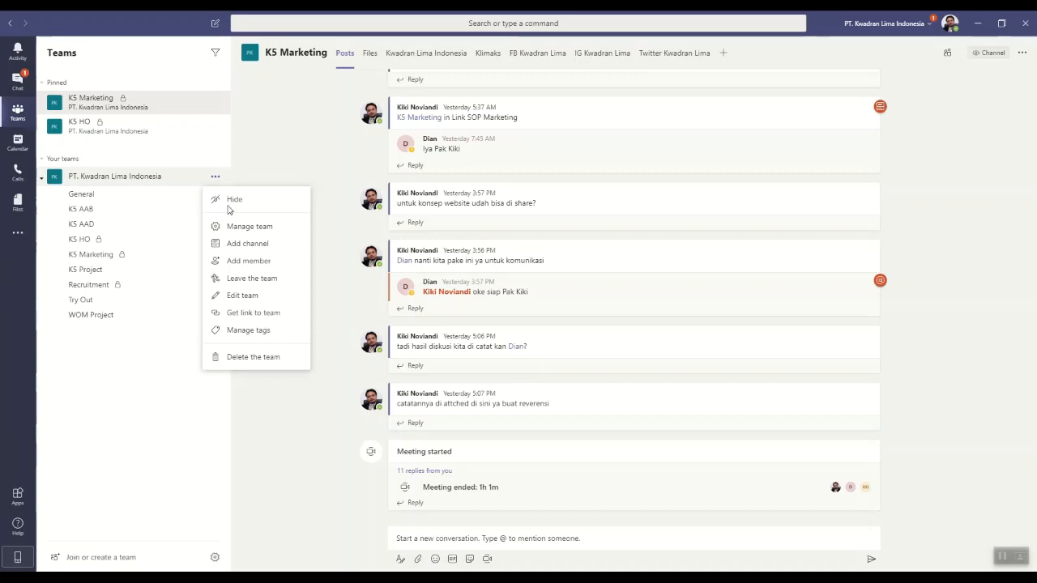
pyautogui.click(233, 245)
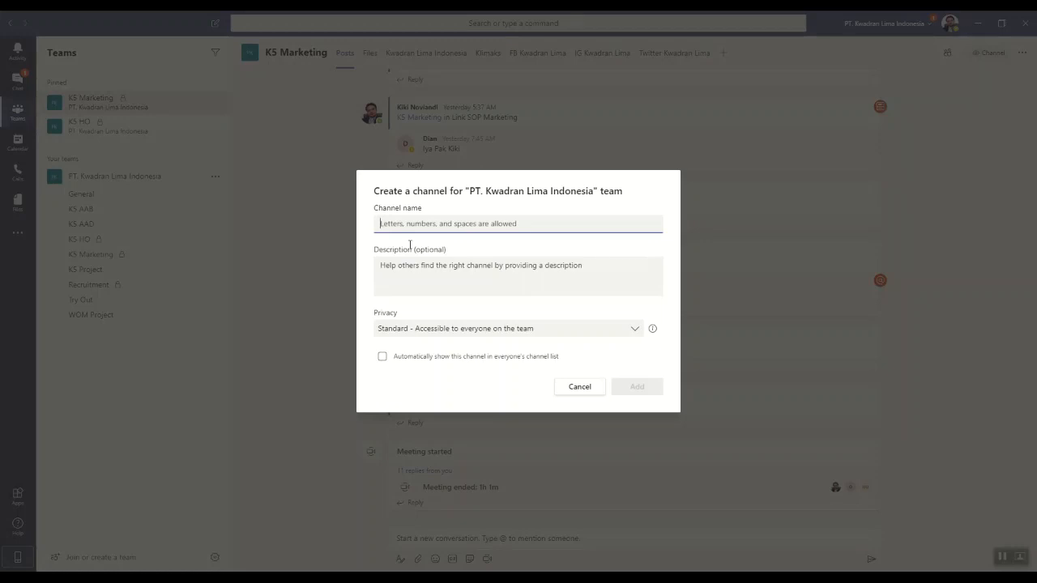
pyautogui.write('AI')
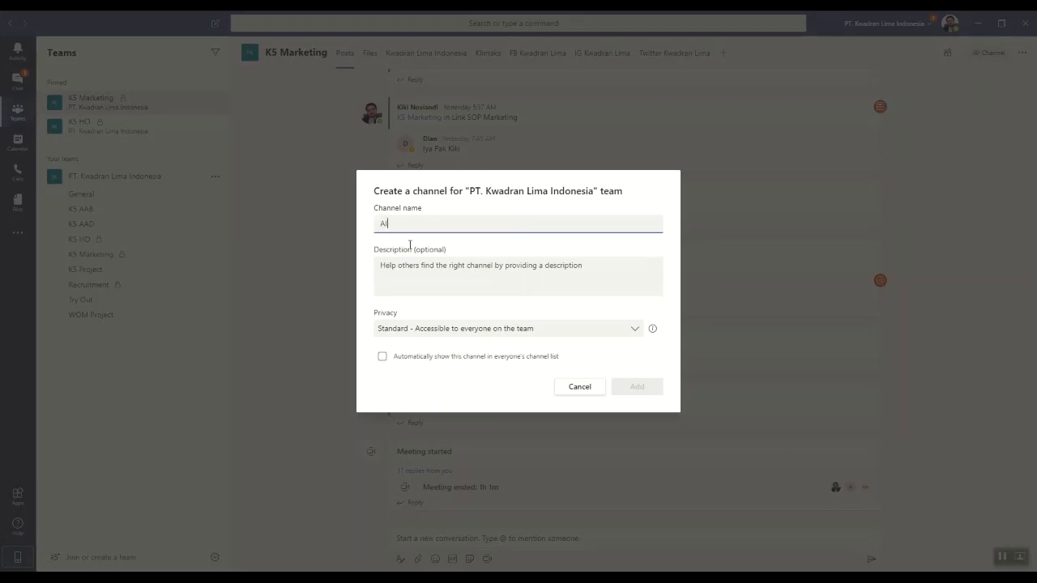
pyautogui.click(632, 391)
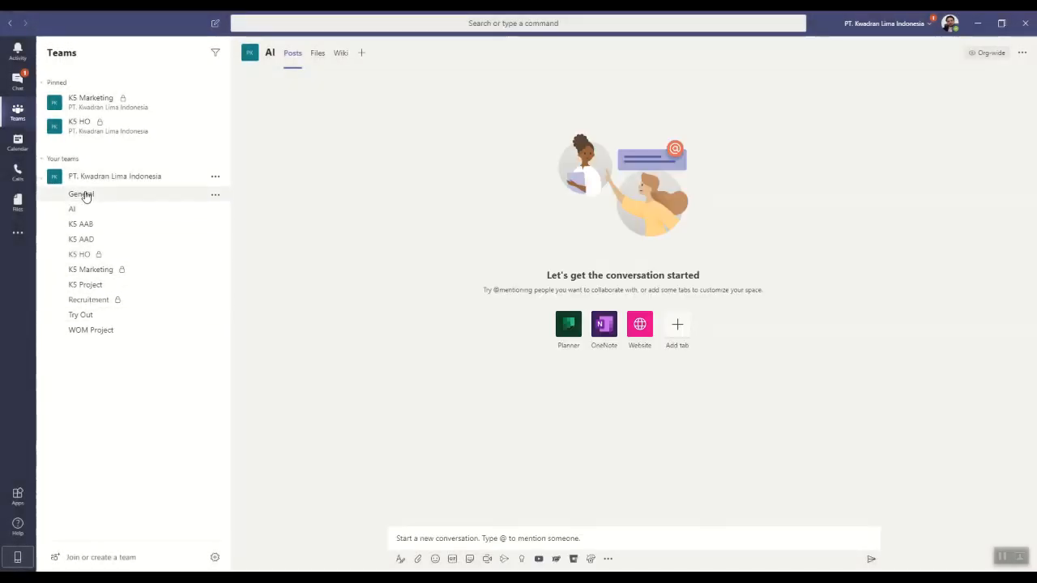
# Set up a private channel named AB in the PT. Kwadran Lima Indonesia team and proceed to adding its members
pyautogui.click(216, 194)
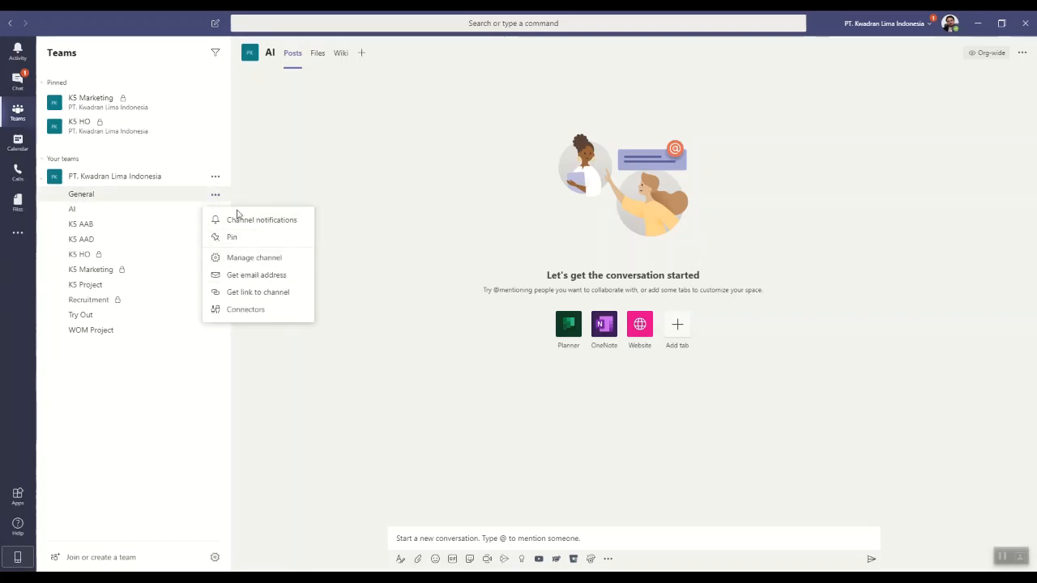
pyautogui.click(216, 176)
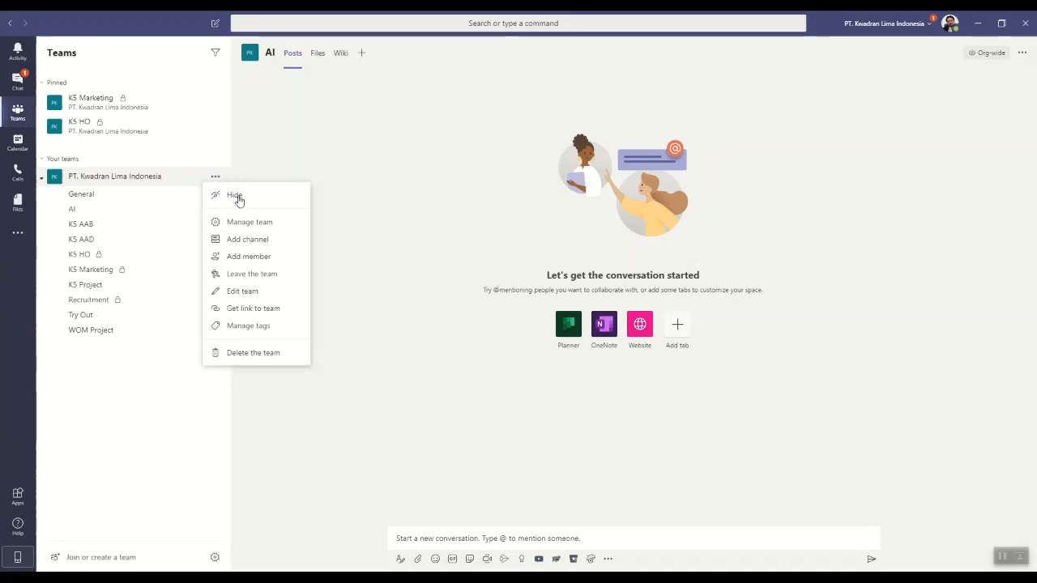
pyautogui.click(243, 239)
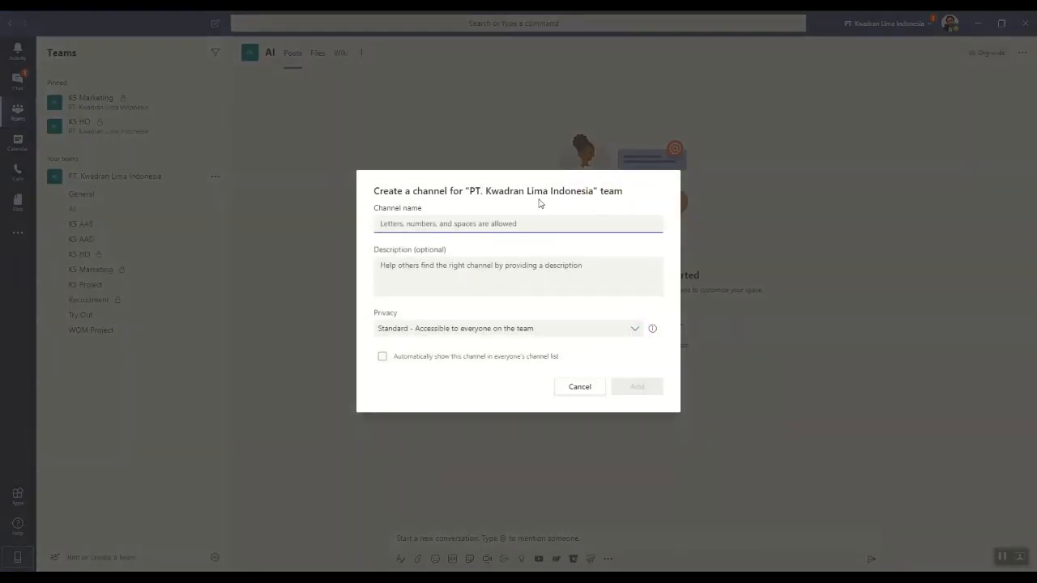
pyautogui.write('AB')
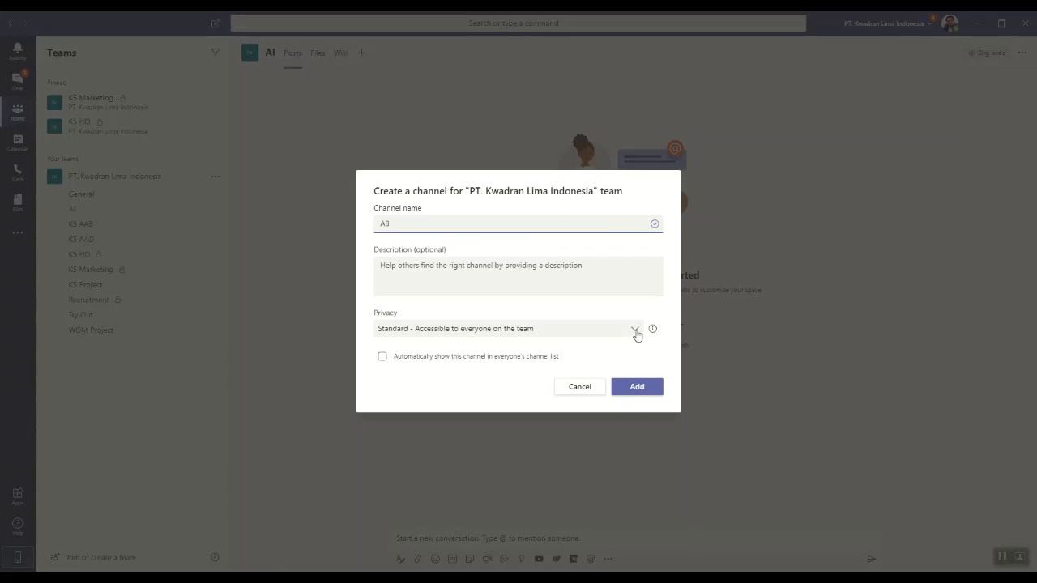
pyautogui.click(637, 334)
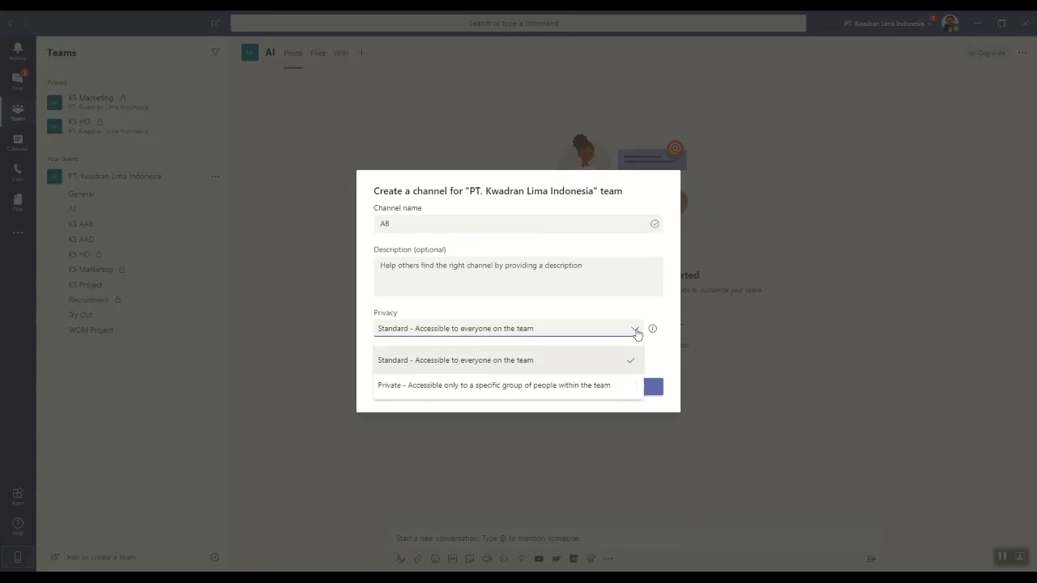
pyautogui.click(568, 384)
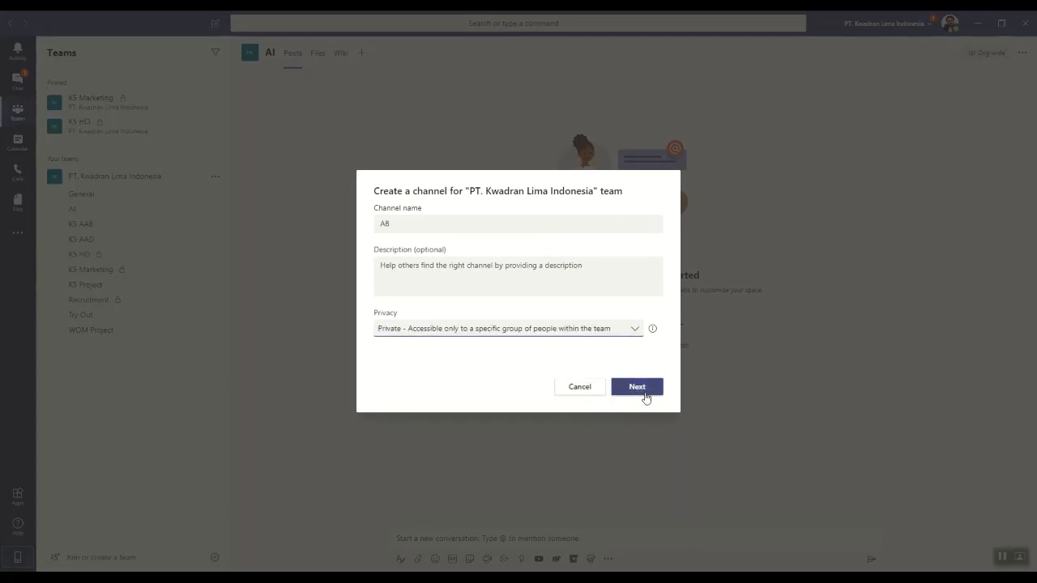
pyautogui.click(645, 391)
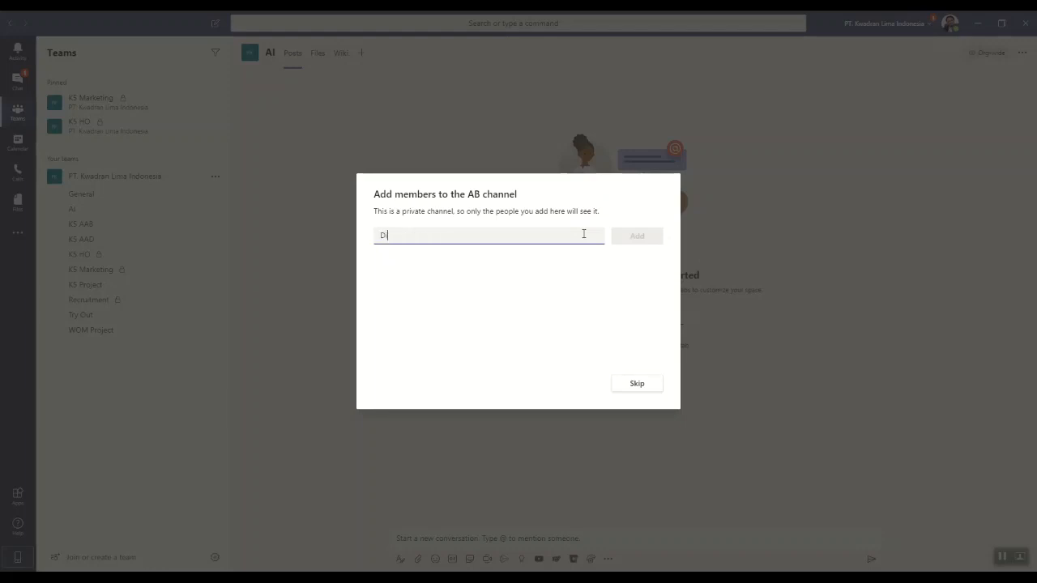
# Search for two colleagues by name and add both as members of the AB channel
pyautogui.write('na')
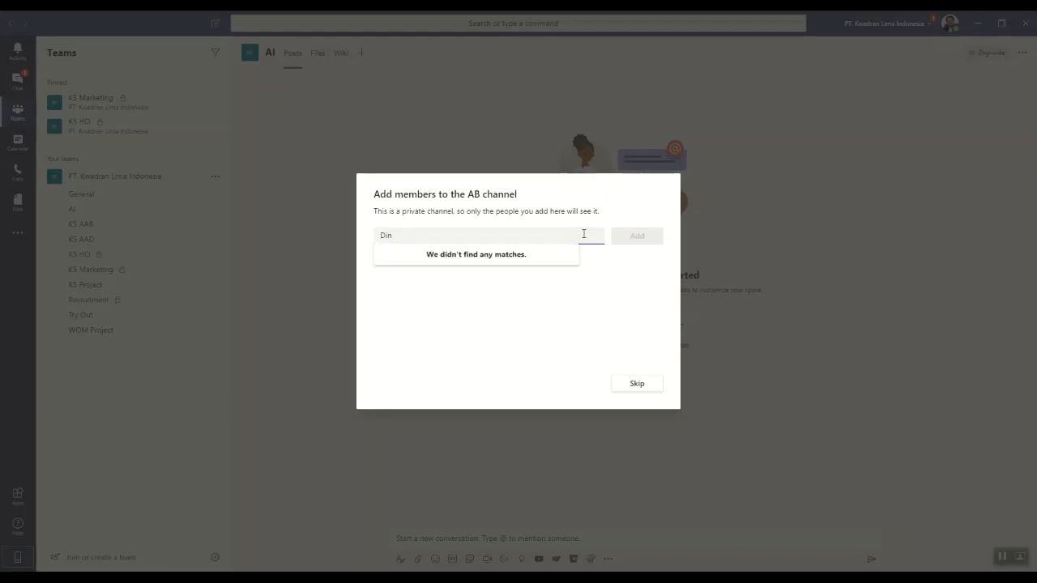
pyautogui.press('BackSpace')
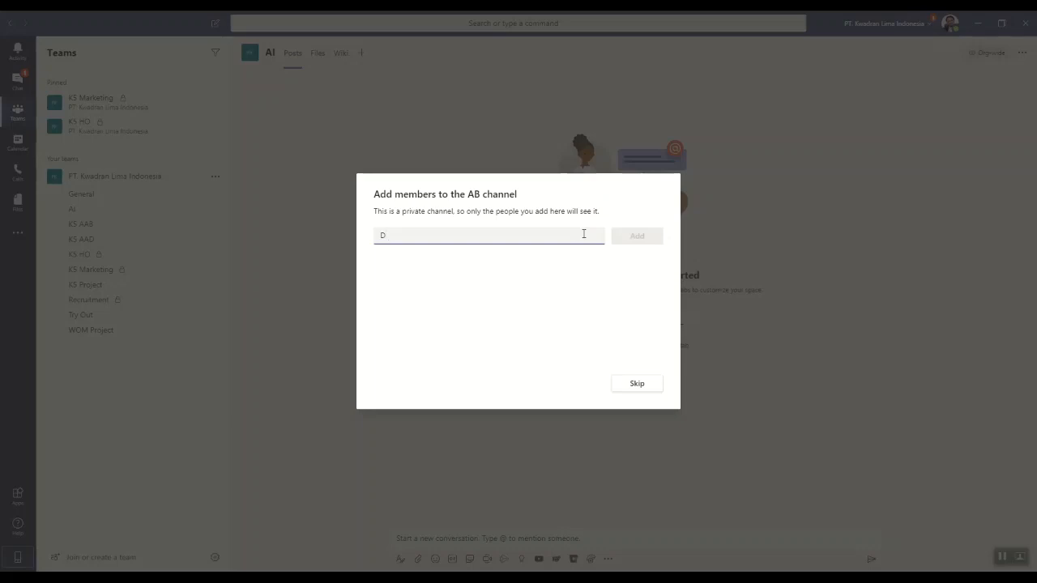
pyautogui.write('ian')
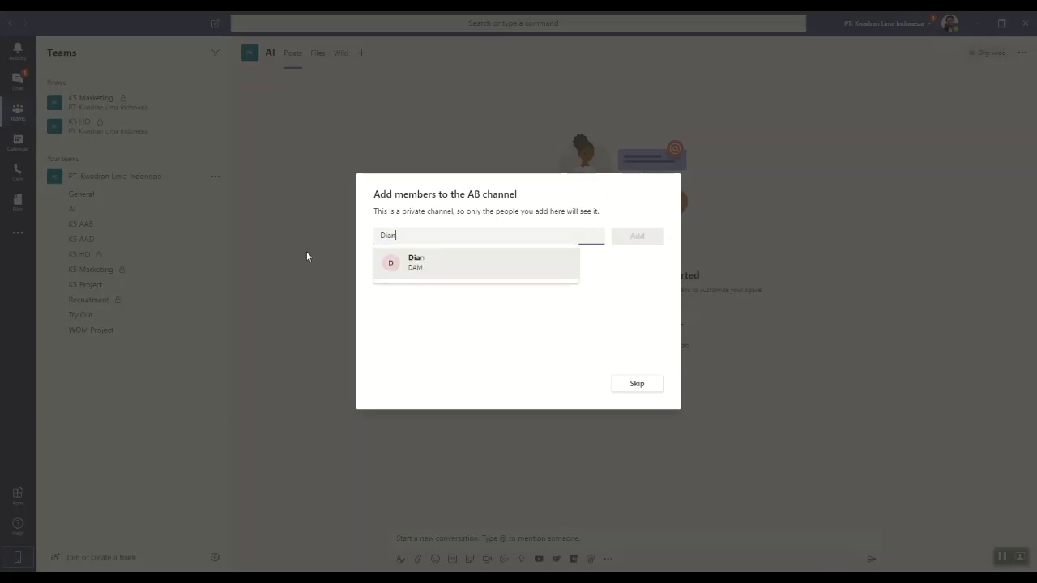
pyautogui.click(475, 262)
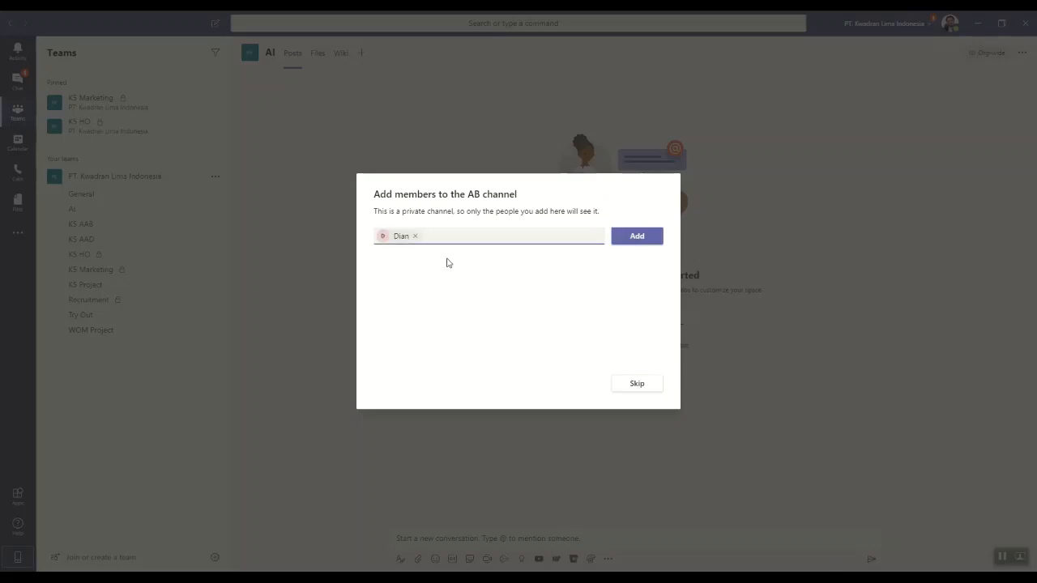
pyautogui.write('lini')
pyautogui.click(447, 263)
pyautogui.click(653, 235)
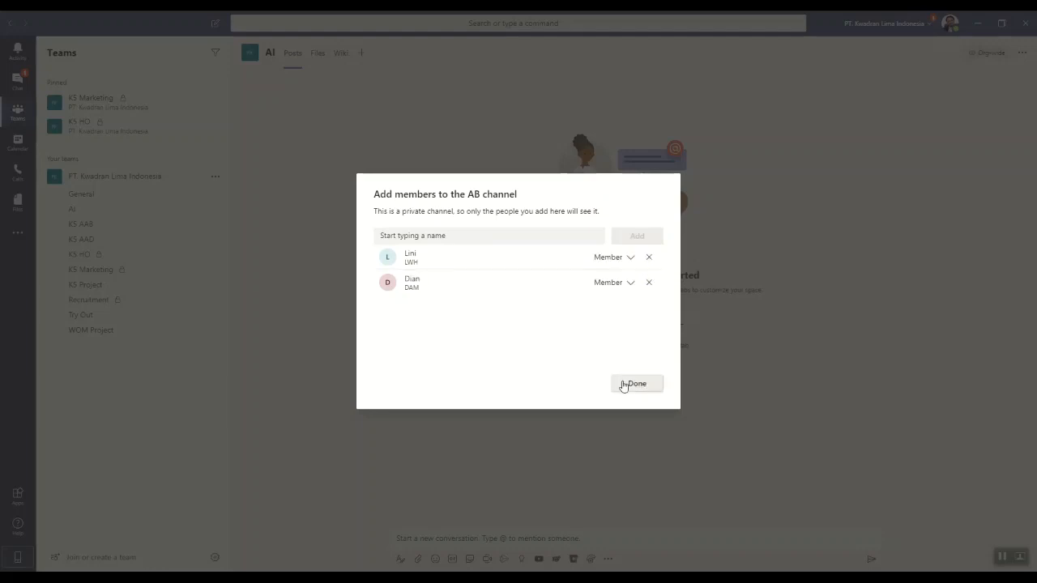
# Change the first listed AB channel member's role to Owner and finish the member setup
pyautogui.click(631, 258)
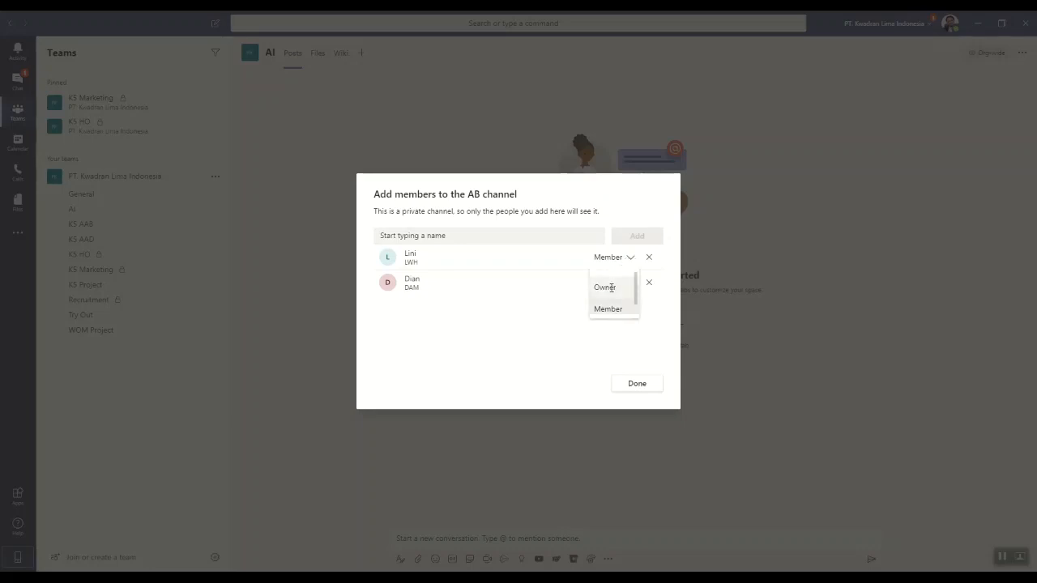
pyautogui.click(612, 288)
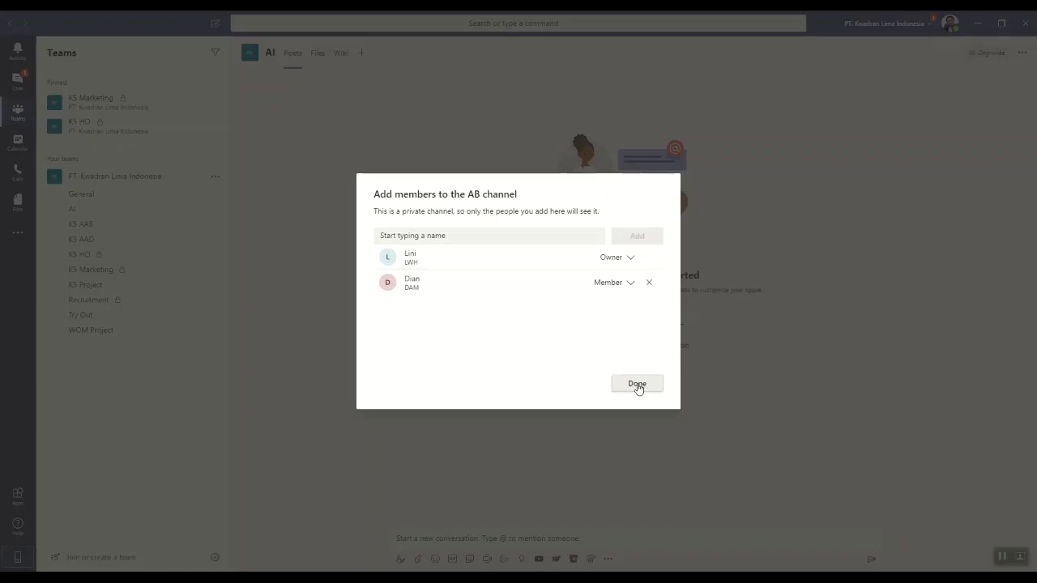
pyautogui.click(637, 385)
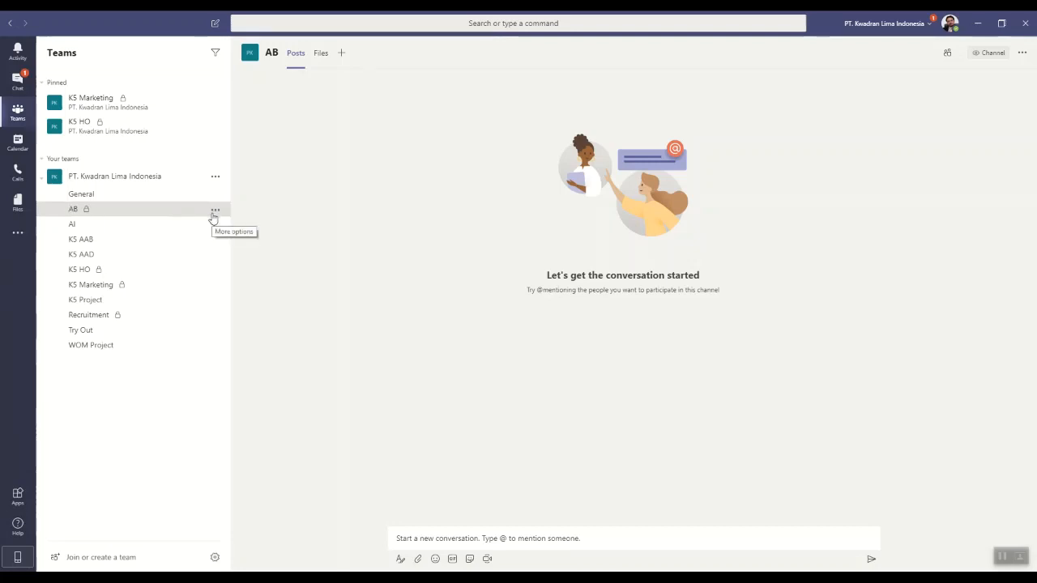
# Post the message "Hallo AI apakabar" in the AI channel, with AI entered as a channel mention
pyautogui.click(139, 197)
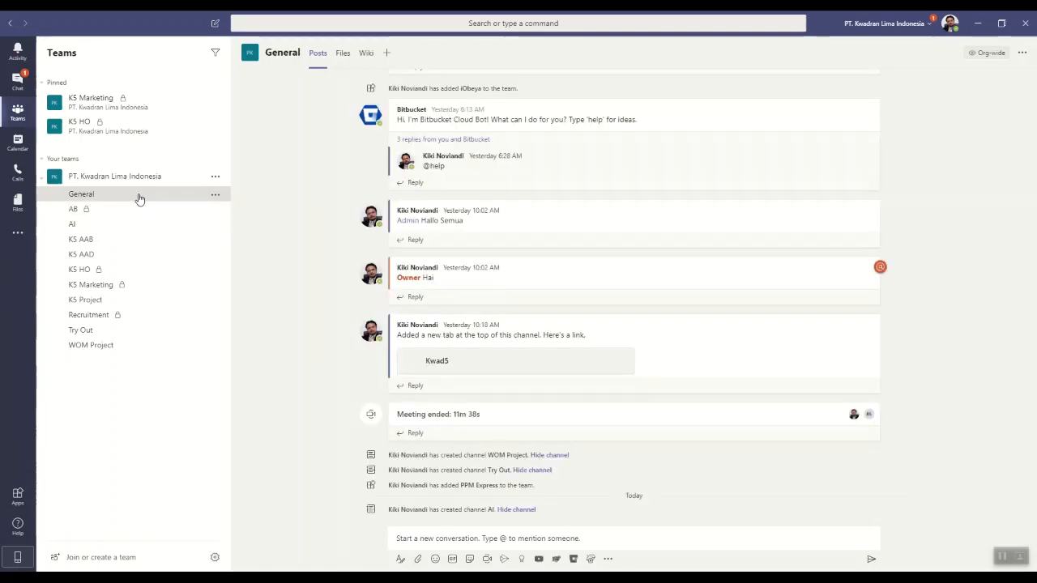
pyautogui.click(94, 225)
pyautogui.click(511, 538)
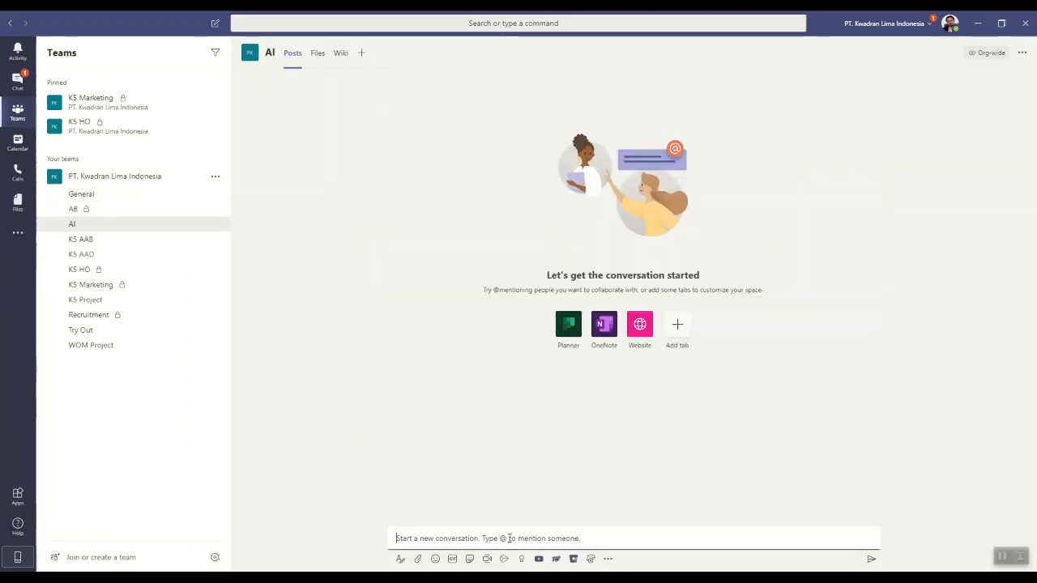
pyautogui.write('H')
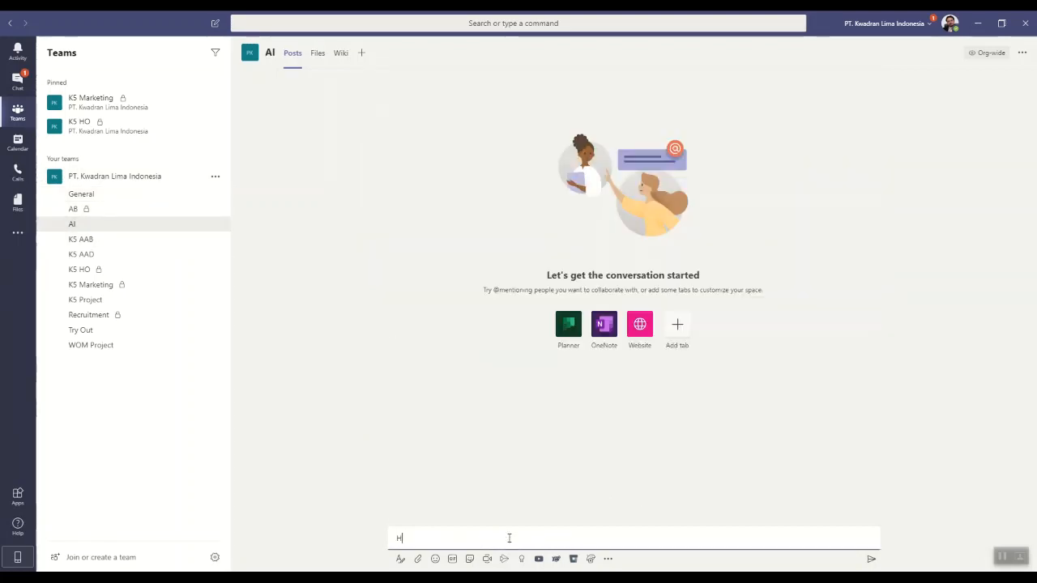
pyautogui.write('allo @')
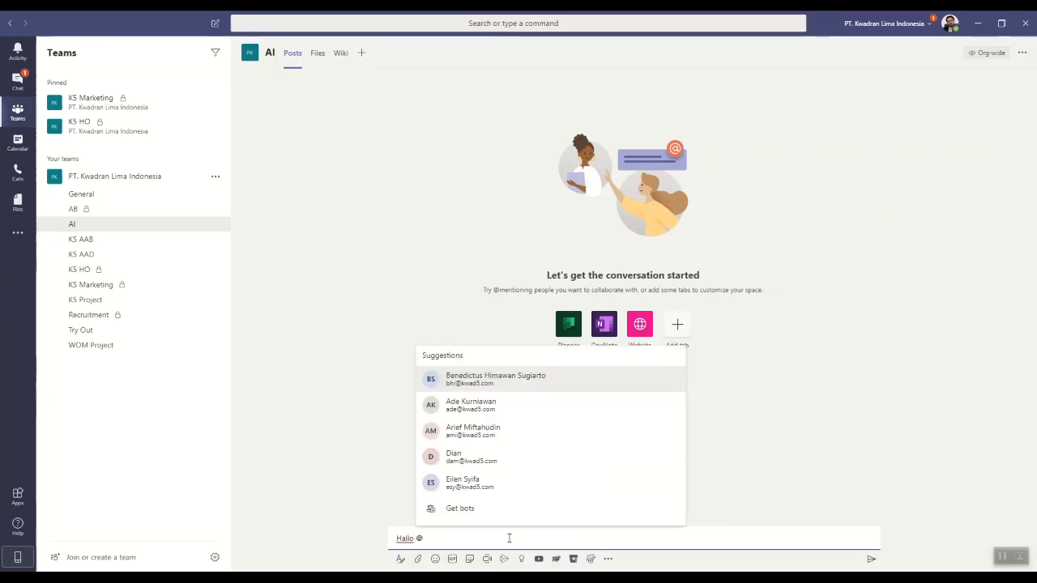
pyautogui.write('ai')
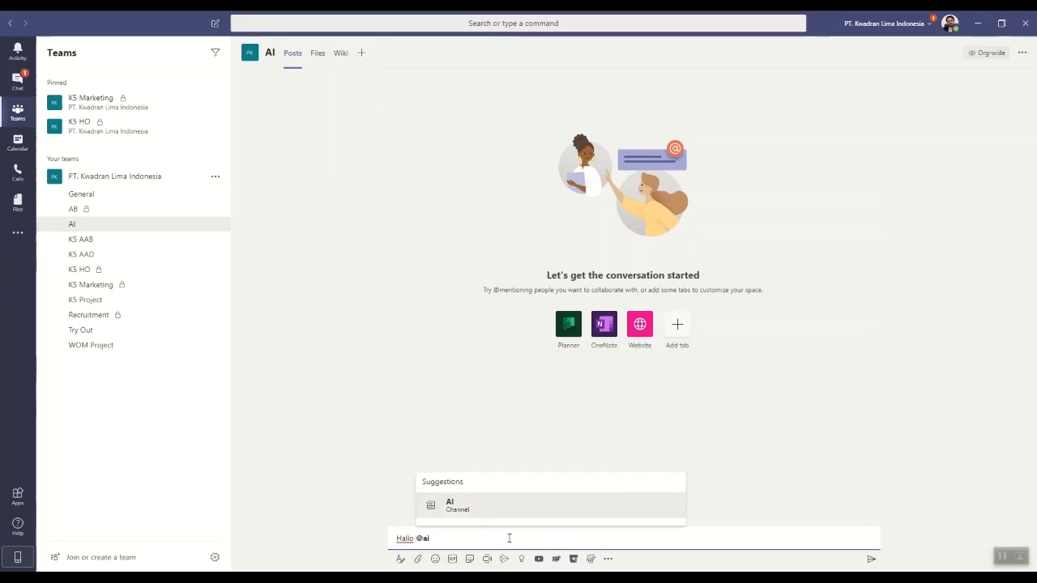
pyautogui.click(473, 510)
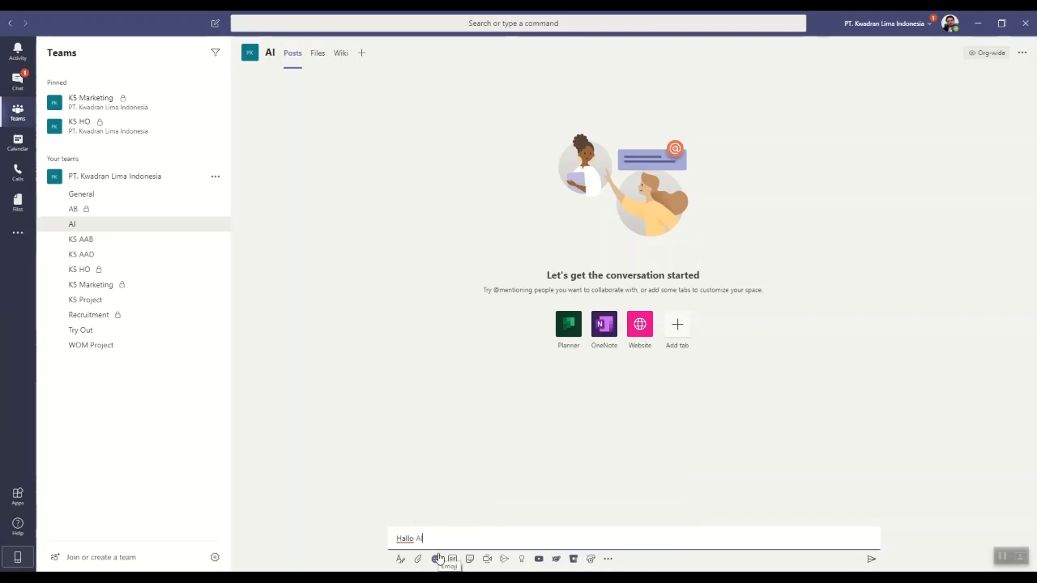
pyautogui.write('apakabar')
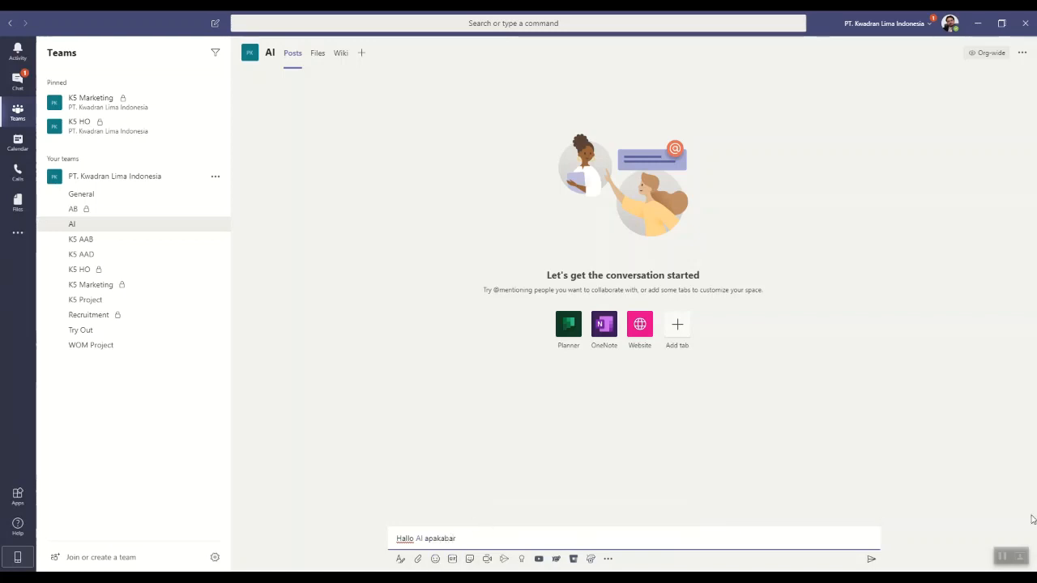
pyautogui.click(871, 559)
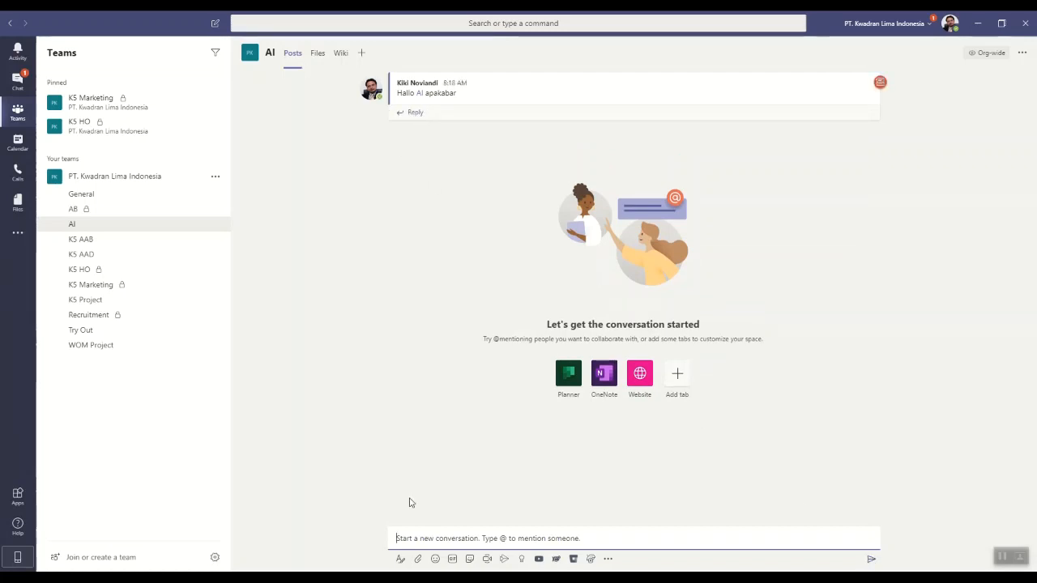
# Upload the K5-BCP-Covid19 PDF from the computer's k5 folder and post it in the AI channel
pyautogui.click(419, 560)
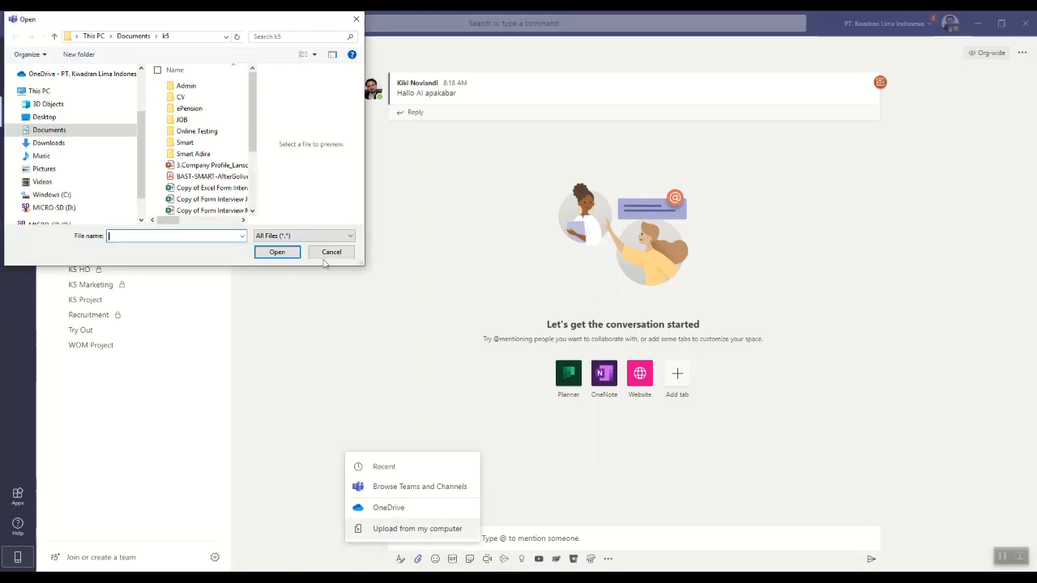
pyautogui.scroll(-2, 231, 168)
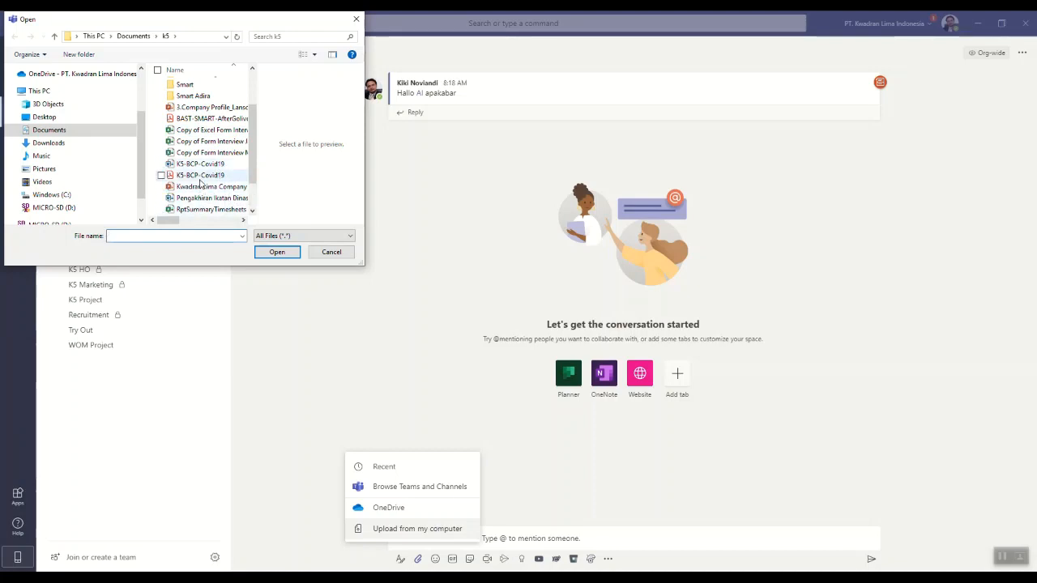
pyautogui.click(201, 175)
pyautogui.click(282, 253)
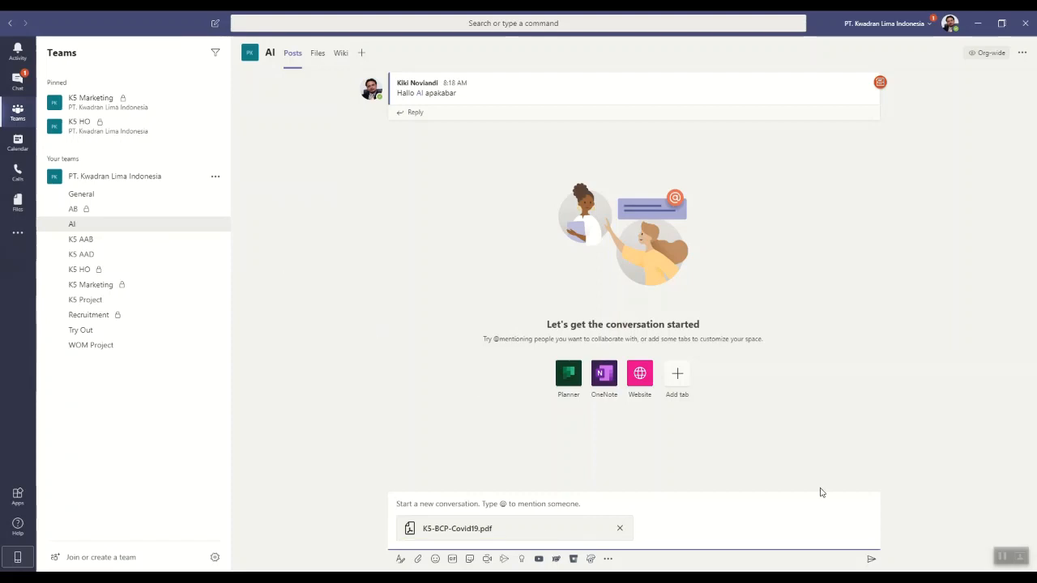
pyautogui.click(872, 560)
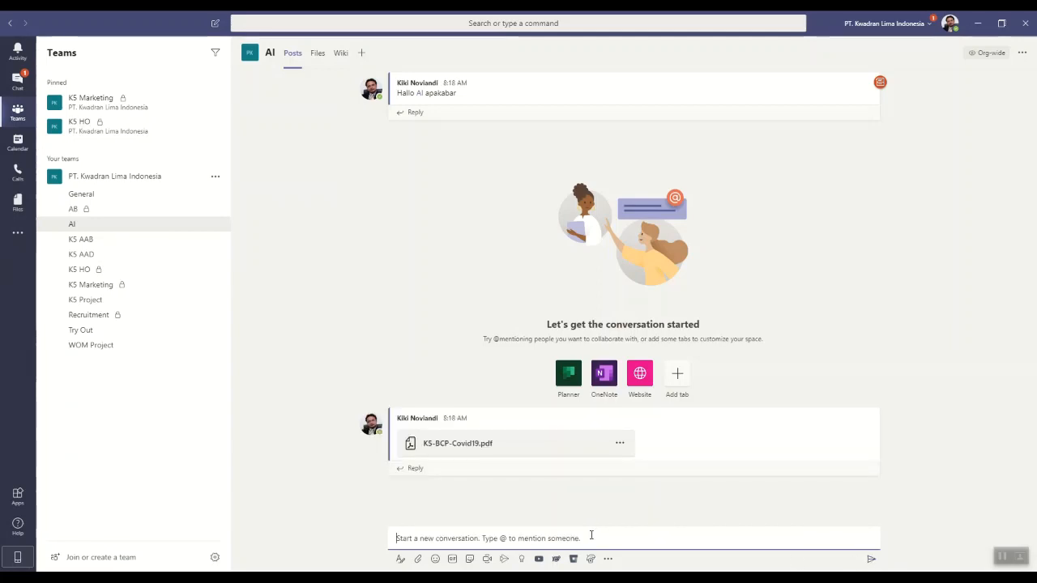
# Post the message "Contoh BCP untuk Client" in the AI channel
pyautogui.write('Contoh B')
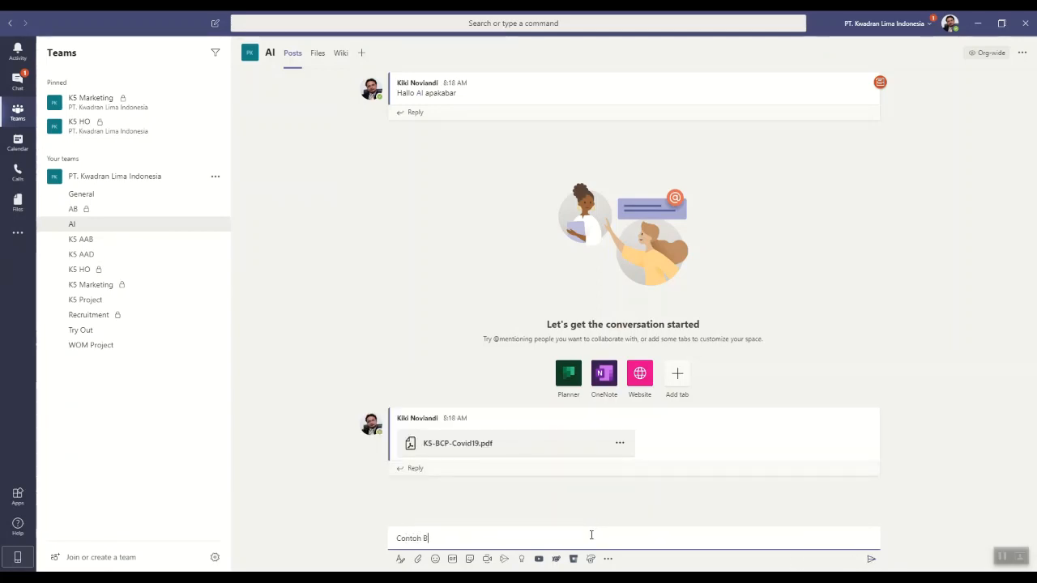
pyautogui.write('CP untuk ')
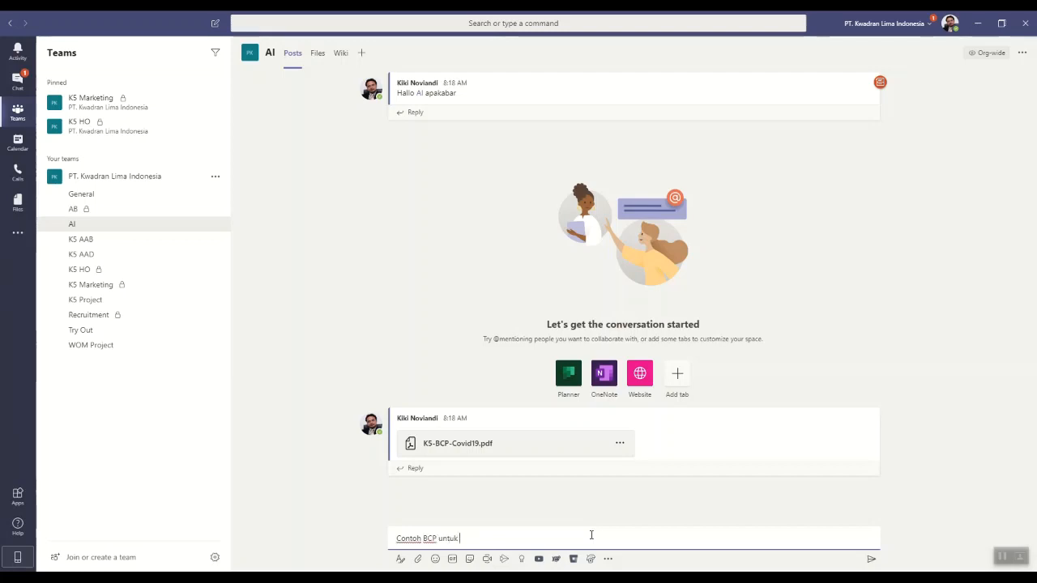
pyautogui.write('Client')
pyautogui.click(871, 560)
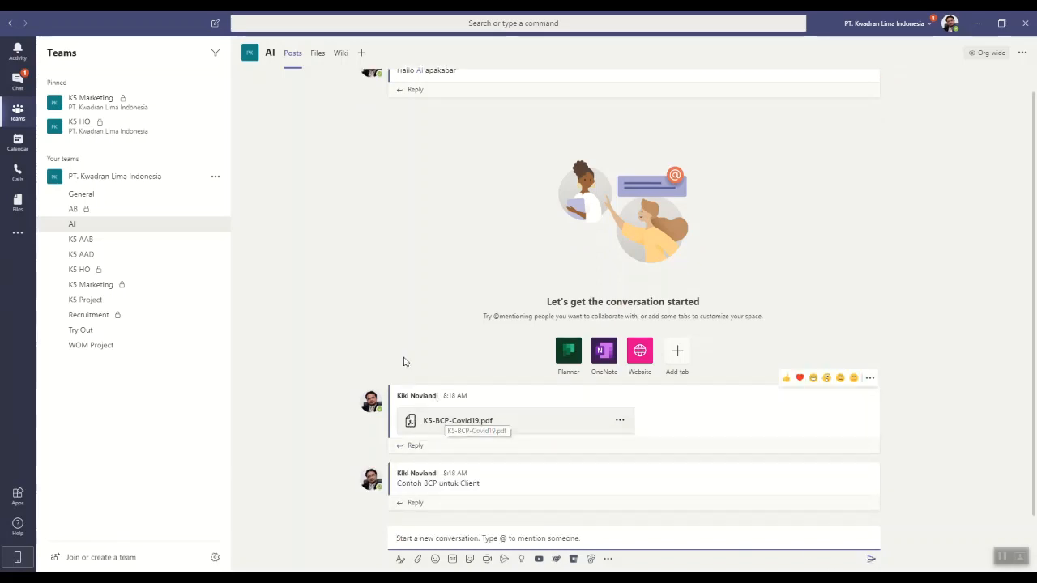
# Look at the AI channel's shared files and return to its posts
pyautogui.scroll(1, 416, 258)
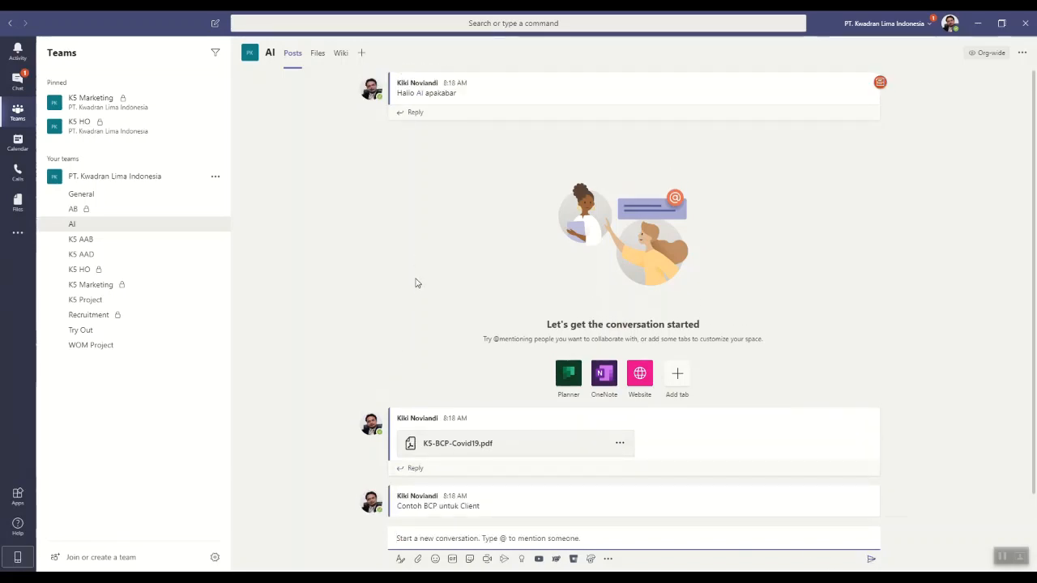
pyautogui.click(316, 55)
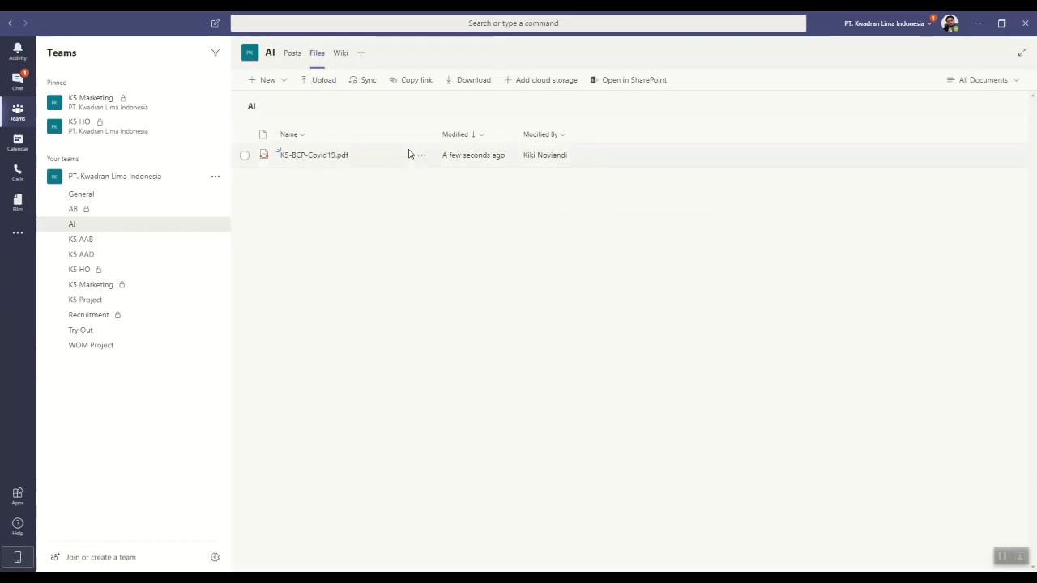
pyautogui.click(290, 56)
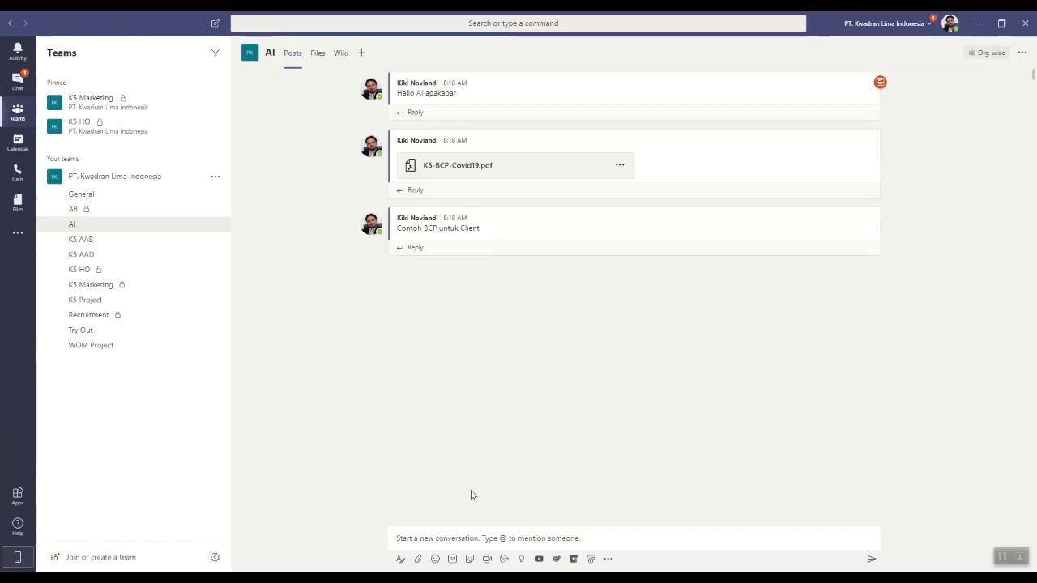
# Draft a new AI channel post containing the smiling-with-hearts emoji and the animated "Thank you" GIF
pyautogui.click(436, 560)
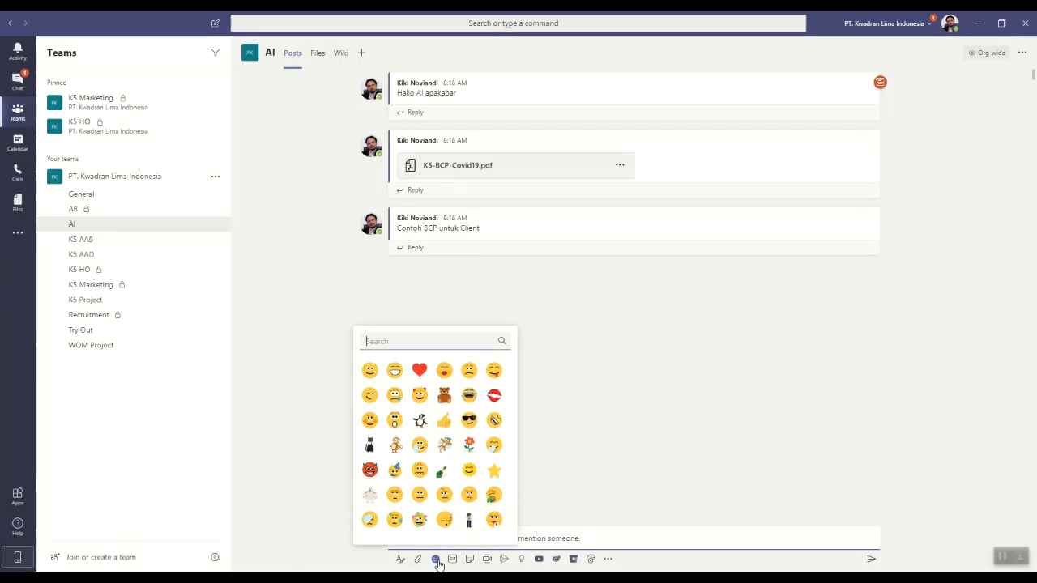
pyautogui.click(421, 395)
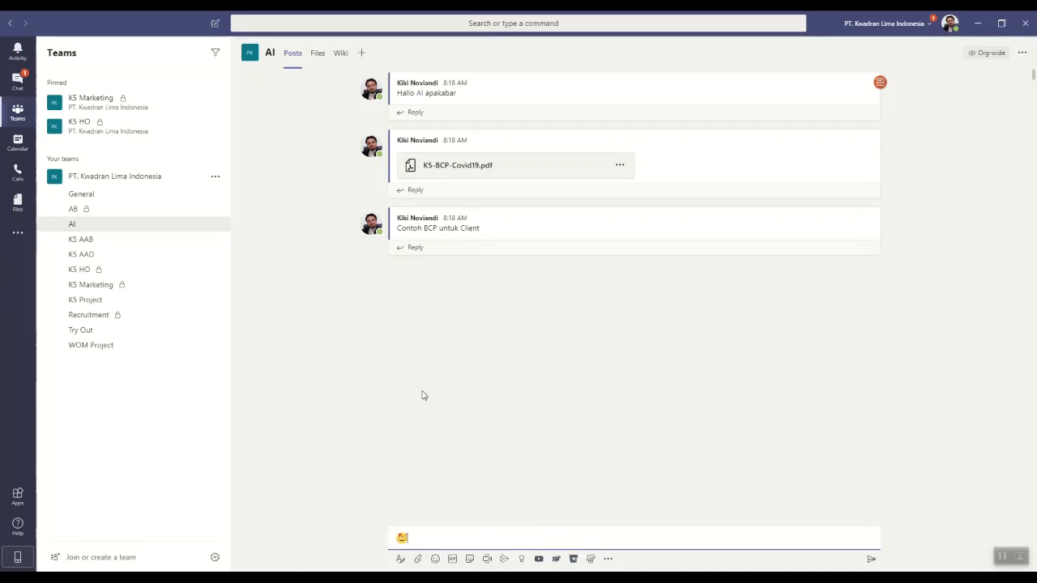
pyautogui.click(456, 562)
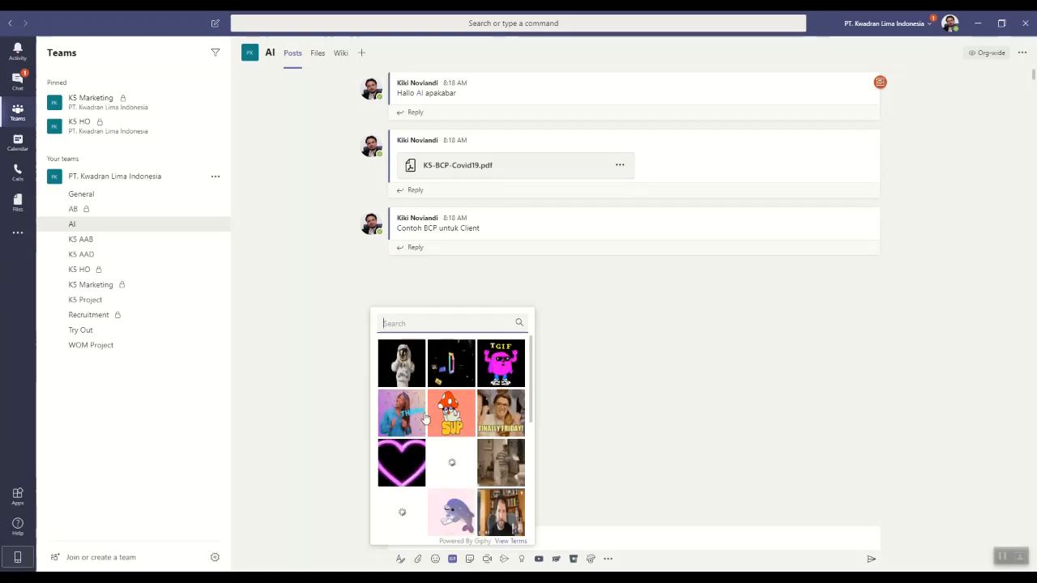
pyautogui.click(401, 419)
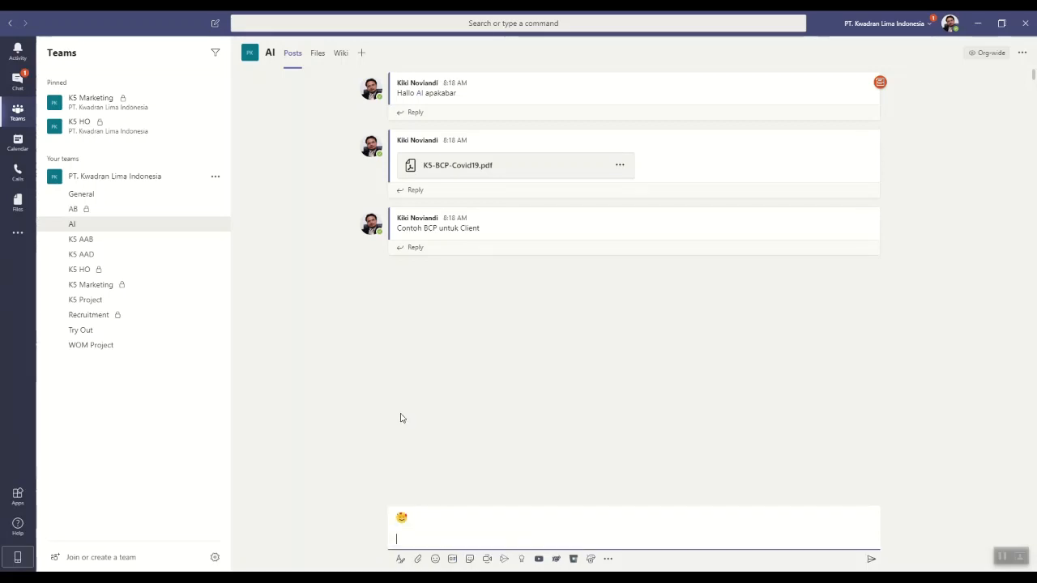
# Add the popular "I CAN FIX IT" sticker to the draft with its caption changed to "Horray"
pyautogui.click(470, 559)
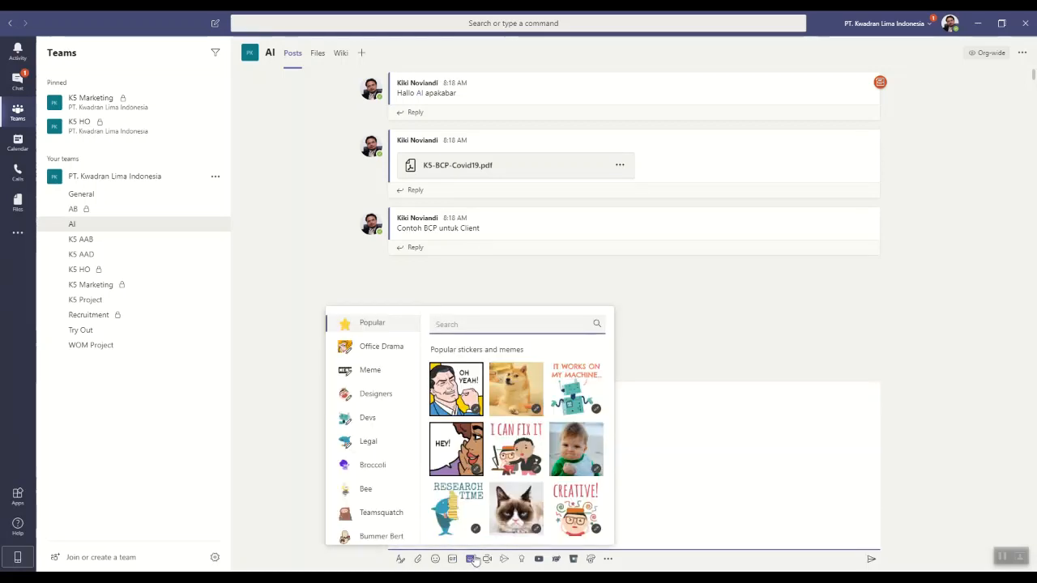
pyautogui.click(516, 448)
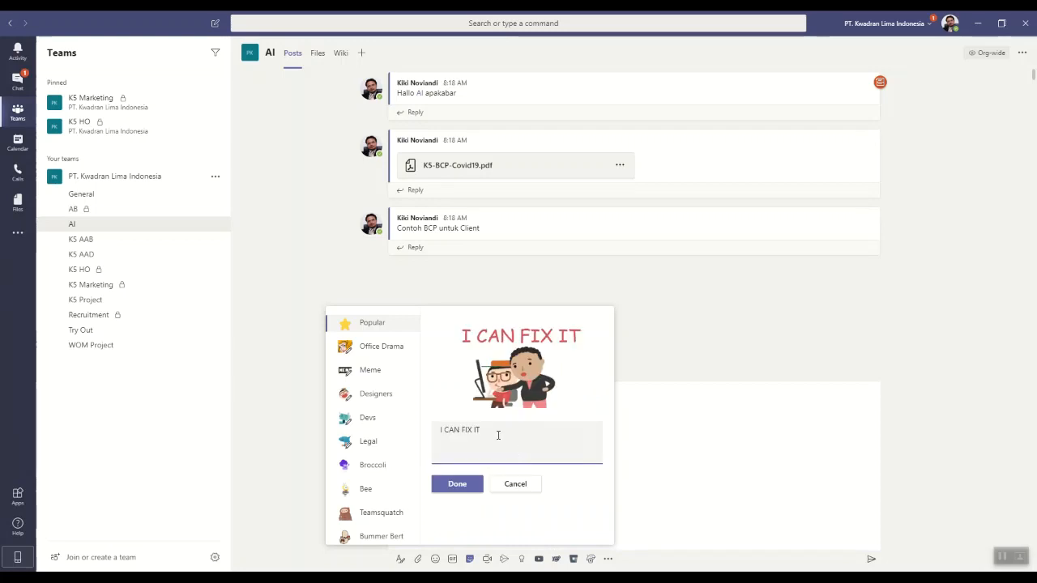
pyautogui.moveTo(498, 435); pyautogui.dragTo(438, 430)
pyautogui.write('Ho')
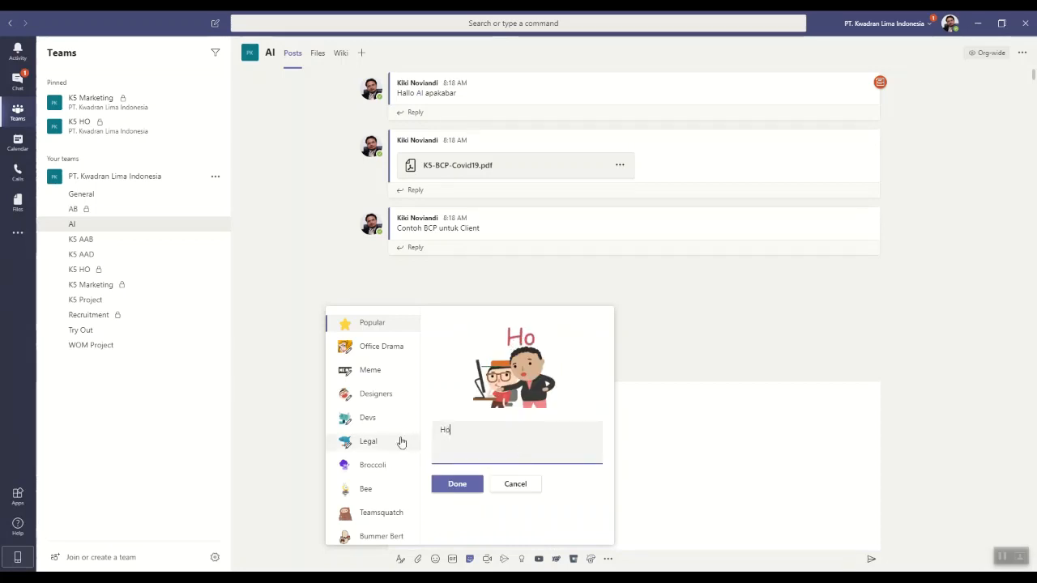
pyautogui.write('rray')
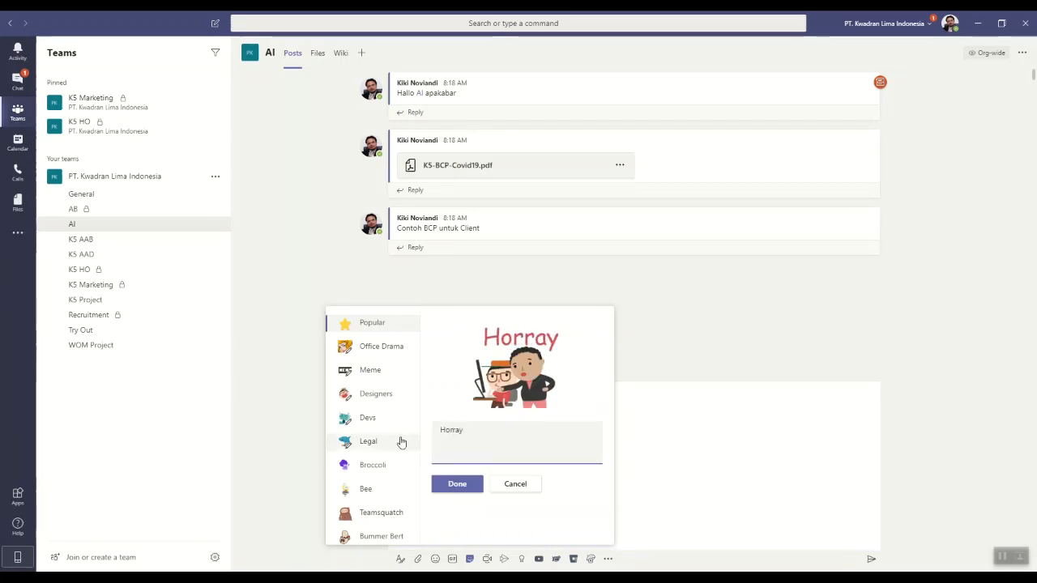
pyautogui.click(473, 490)
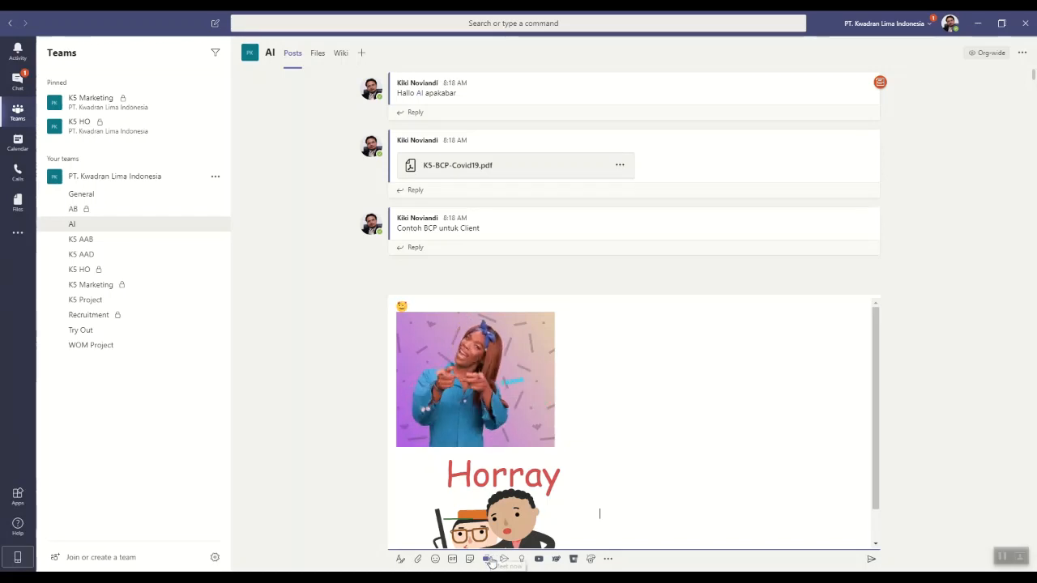
# Start an instant meeting in the AI channel and ask the third suggested person to join
pyautogui.click(488, 560)
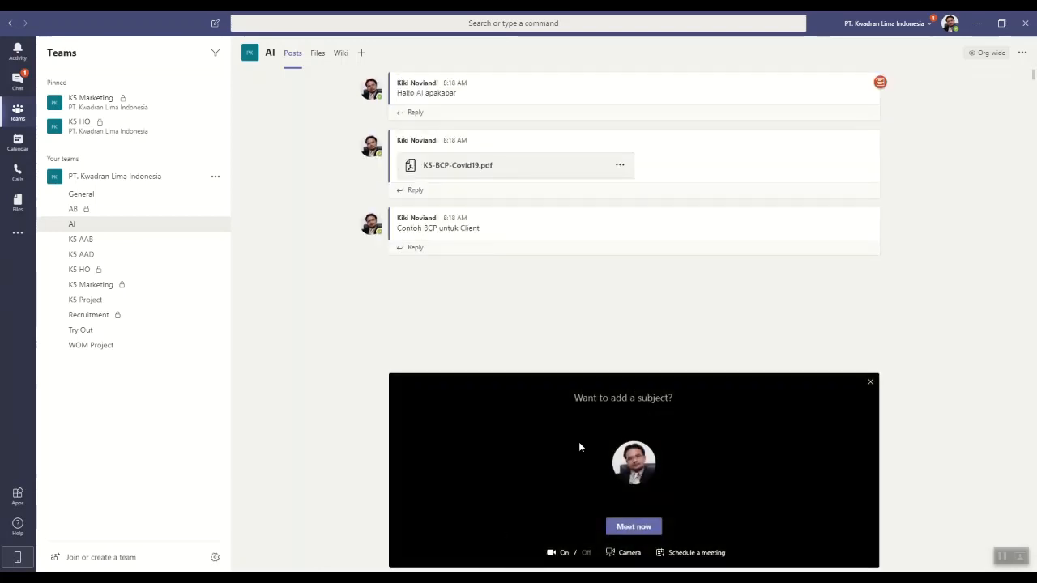
pyautogui.click(632, 528)
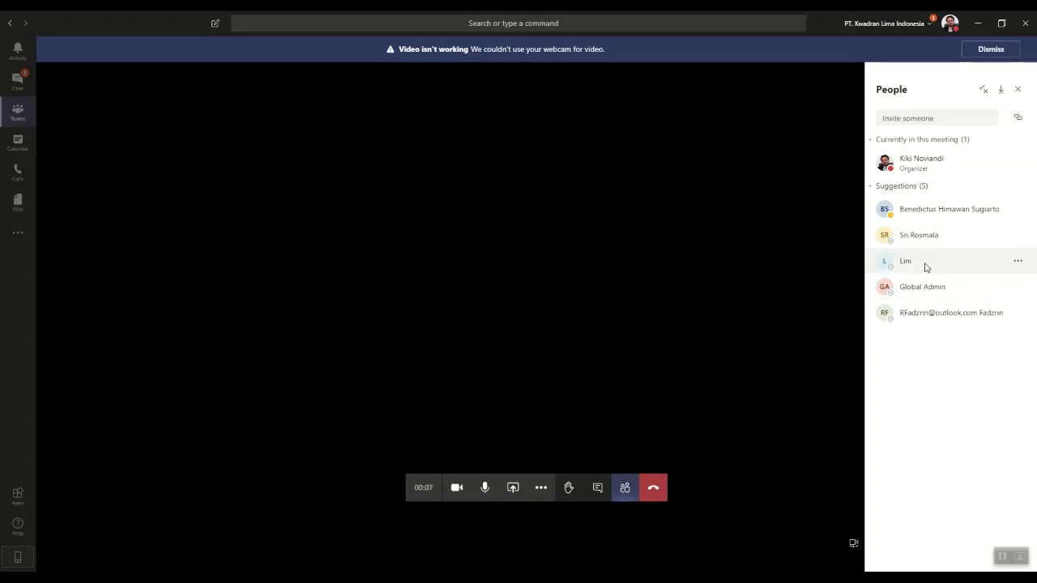
pyautogui.click(1018, 265)
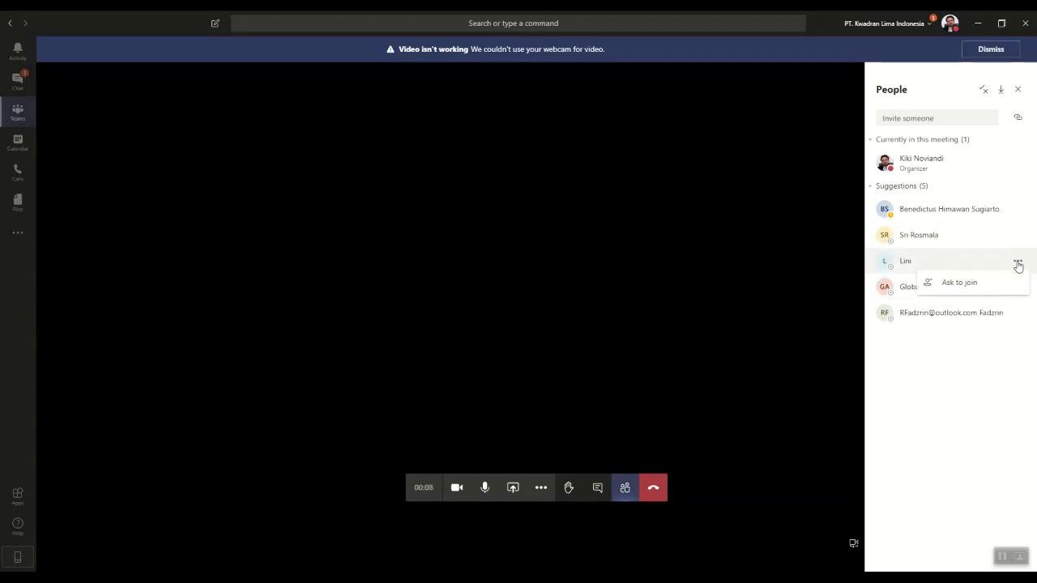
pyautogui.click(970, 284)
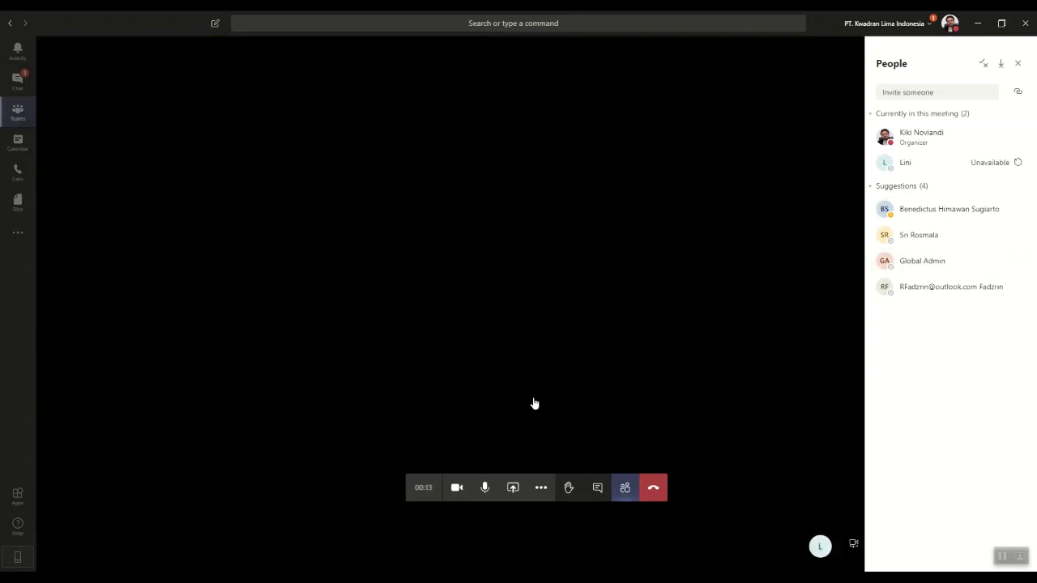
# Leave the meeting and post the drafted emoji, GIF and sticker message in the AI channel
pyautogui.click(650, 488)
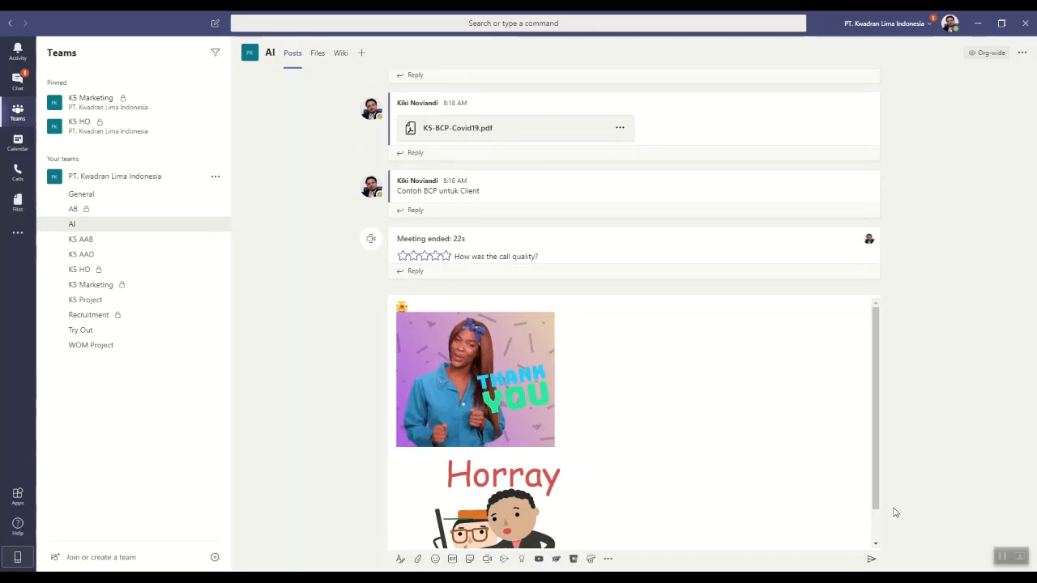
pyautogui.click(871, 561)
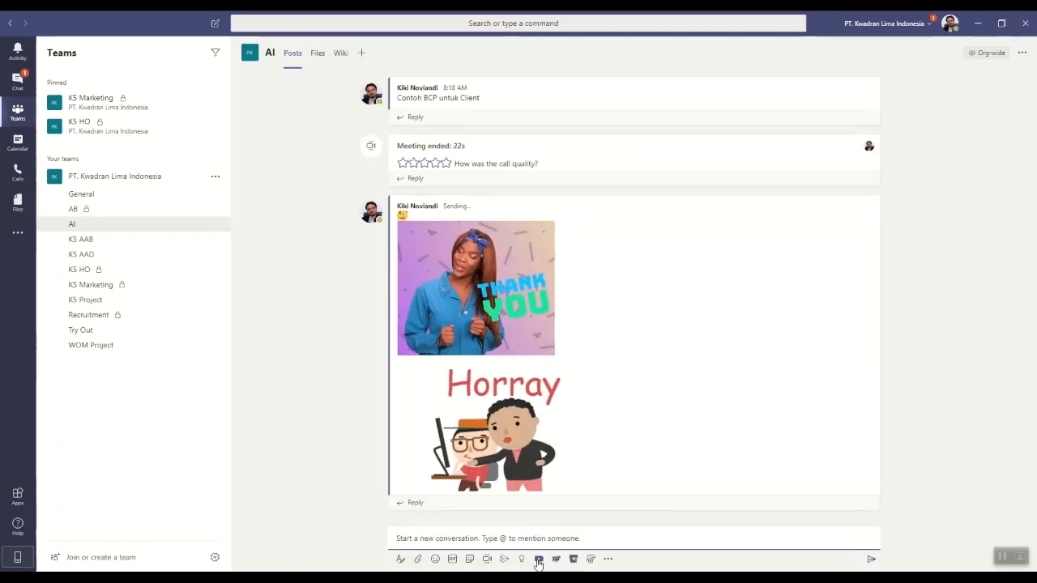
# Bring up the YouTube video search for a new AI channel post
pyautogui.click(538, 561)
pyautogui.click(538, 561)
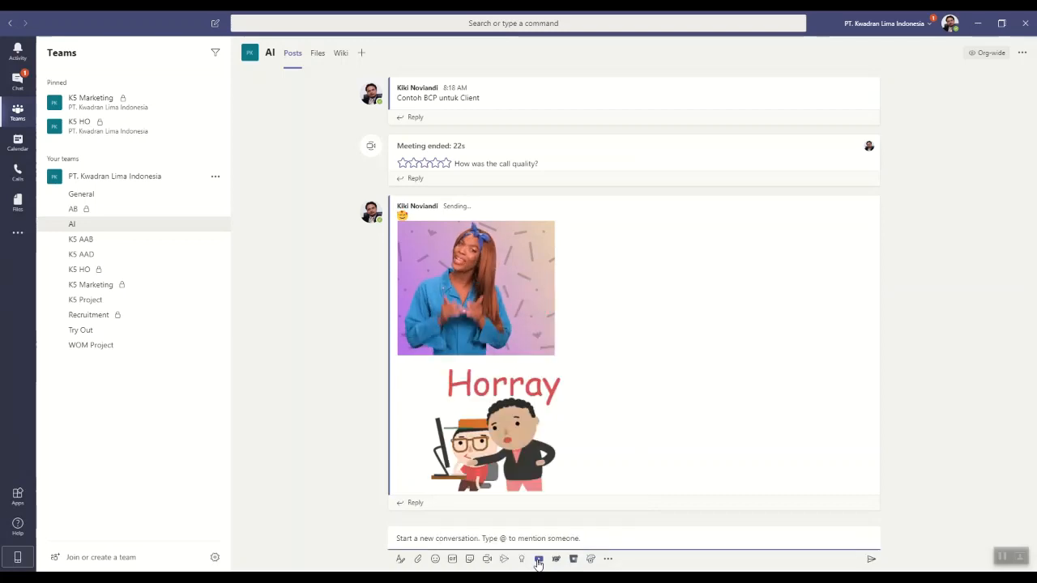
pyautogui.click(538, 561)
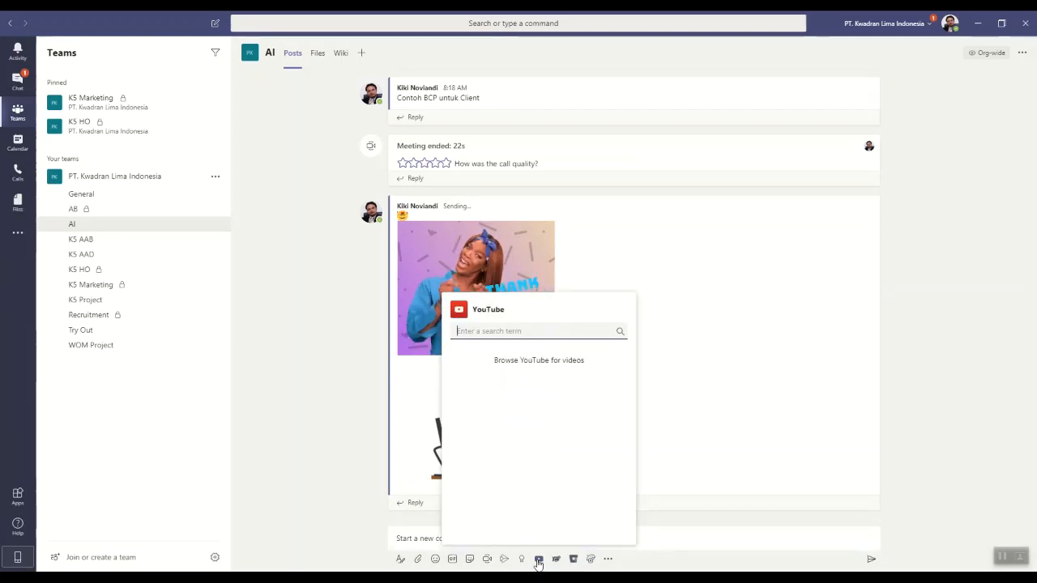
# Schedule an AI channel meeting titled "Test" with the default date and time, and send the invitation
pyautogui.click(487, 559)
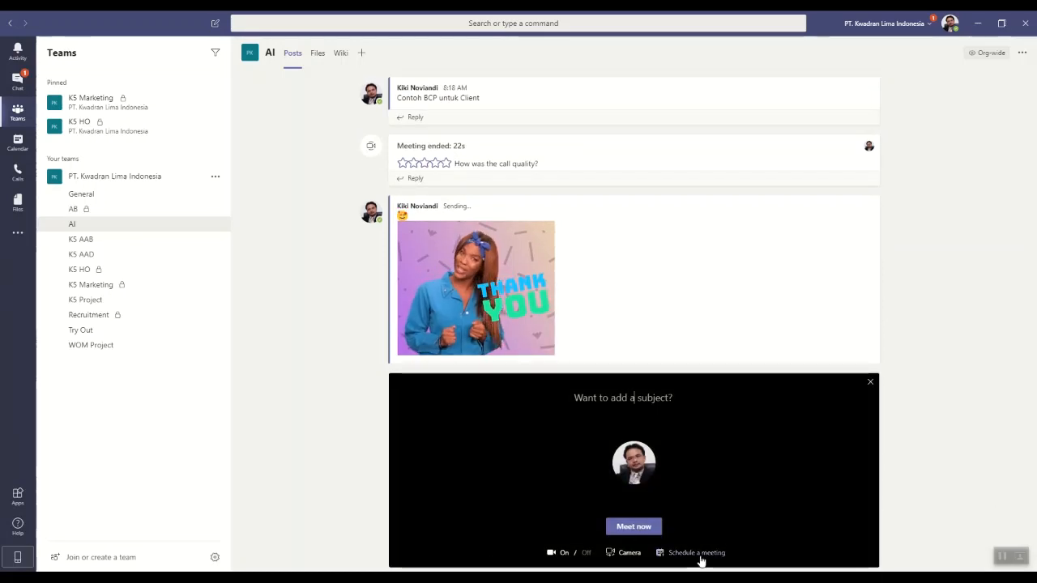
pyautogui.click(701, 556)
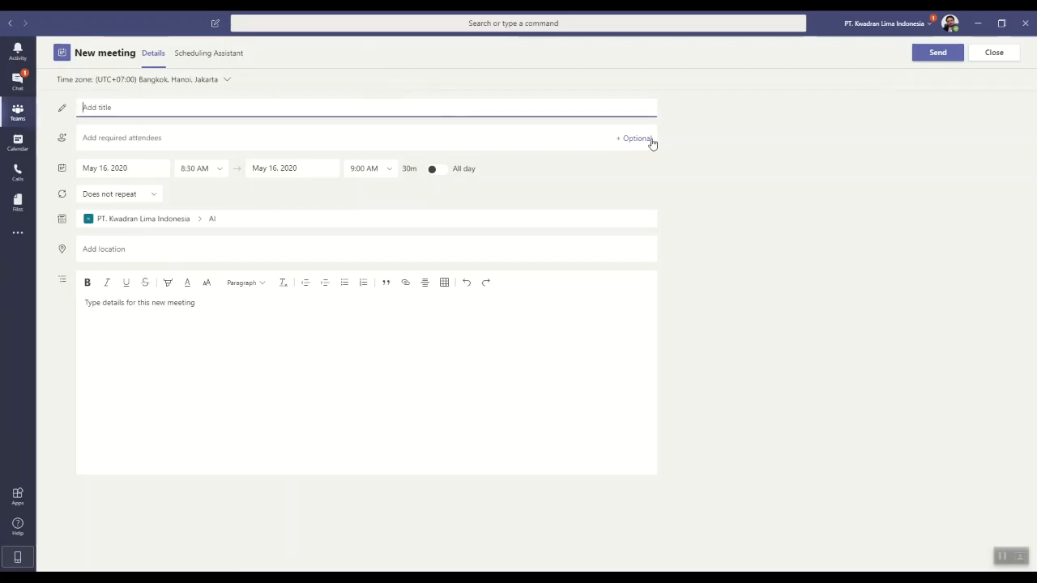
pyautogui.write('Test')
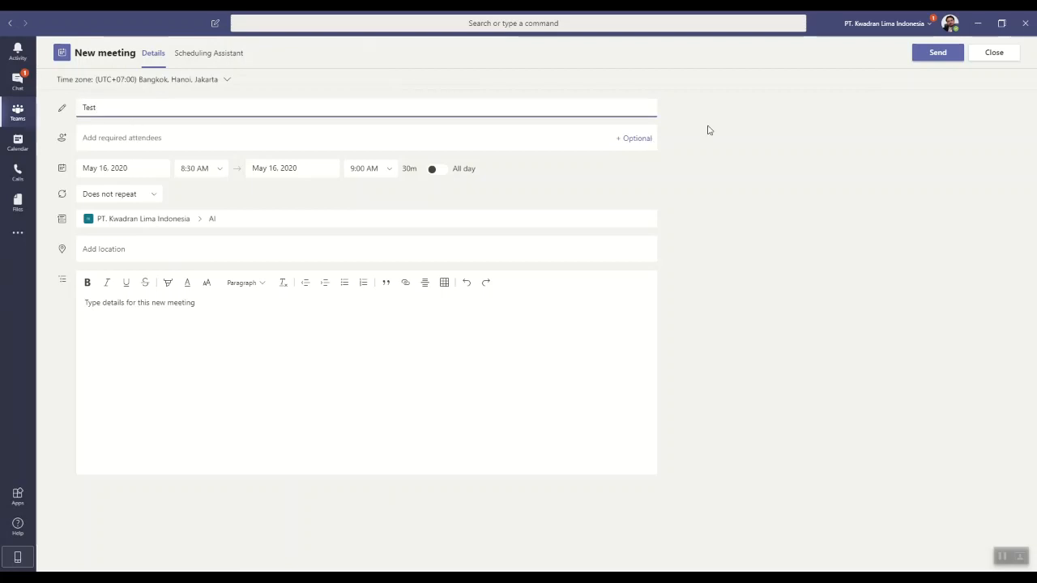
pyautogui.click(917, 53)
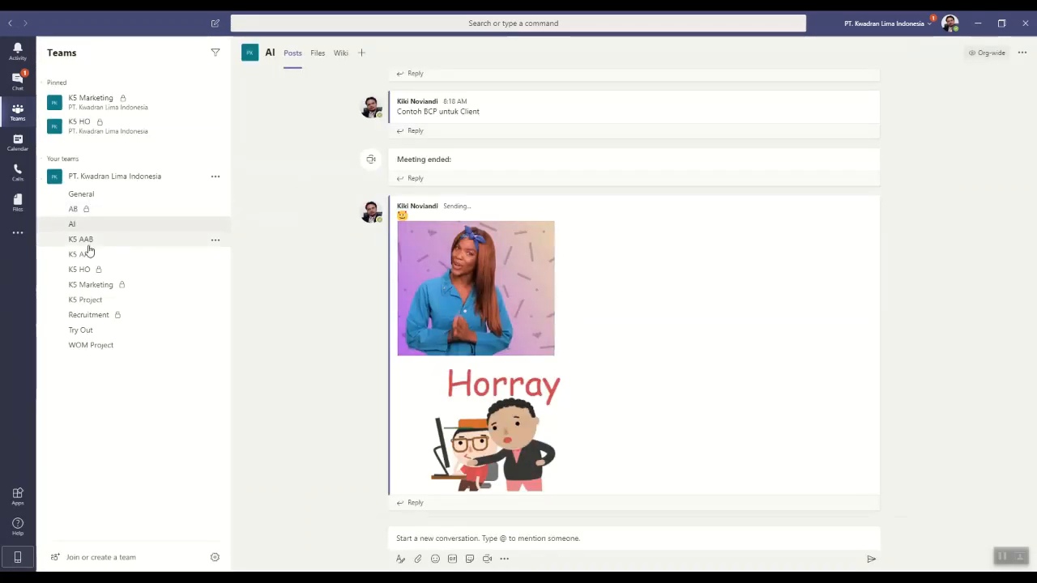
# View the details of the May 14 "Test" meeting in the calendar and return to the AI channel
pyautogui.click(24, 149)
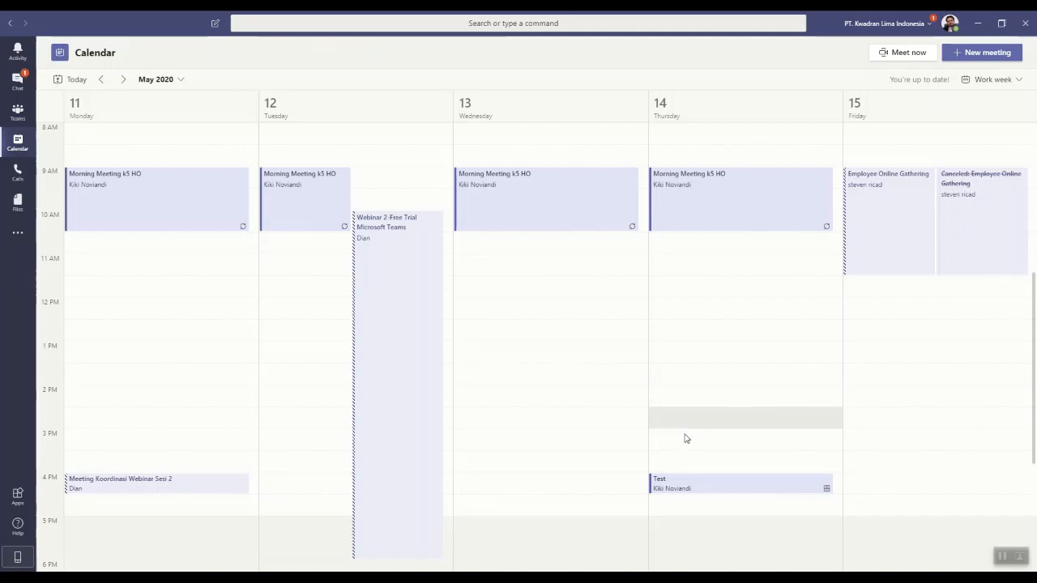
pyautogui.doubleClick(673, 489)
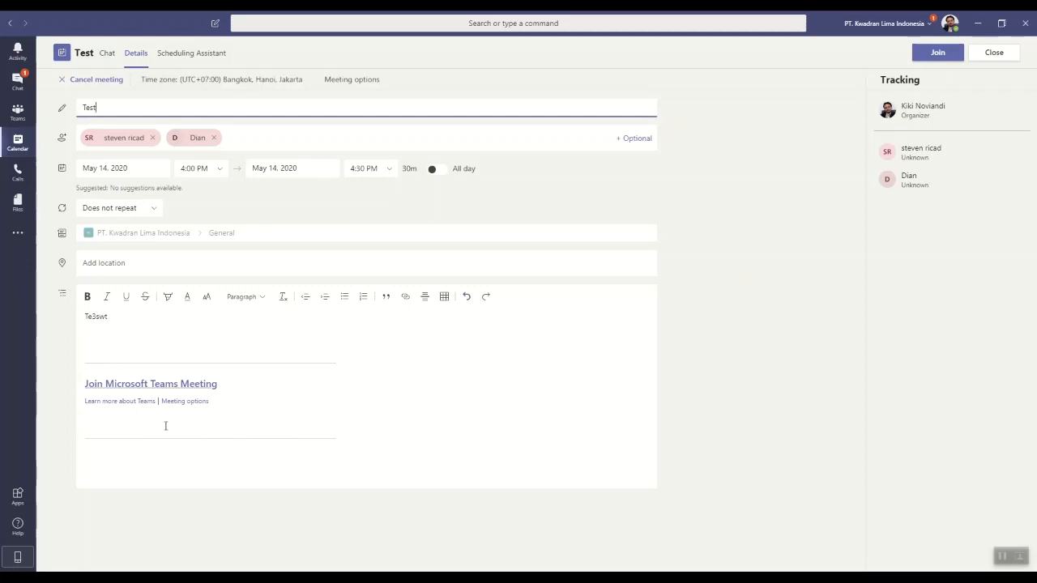
pyautogui.click(17, 112)
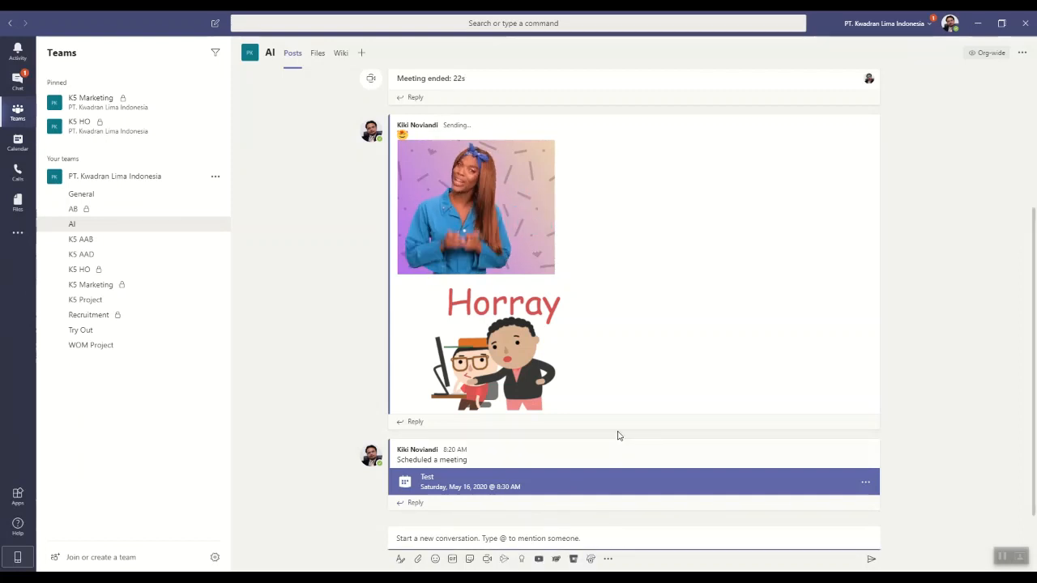
pyautogui.click(504, 559)
pyautogui.click(311, 215)
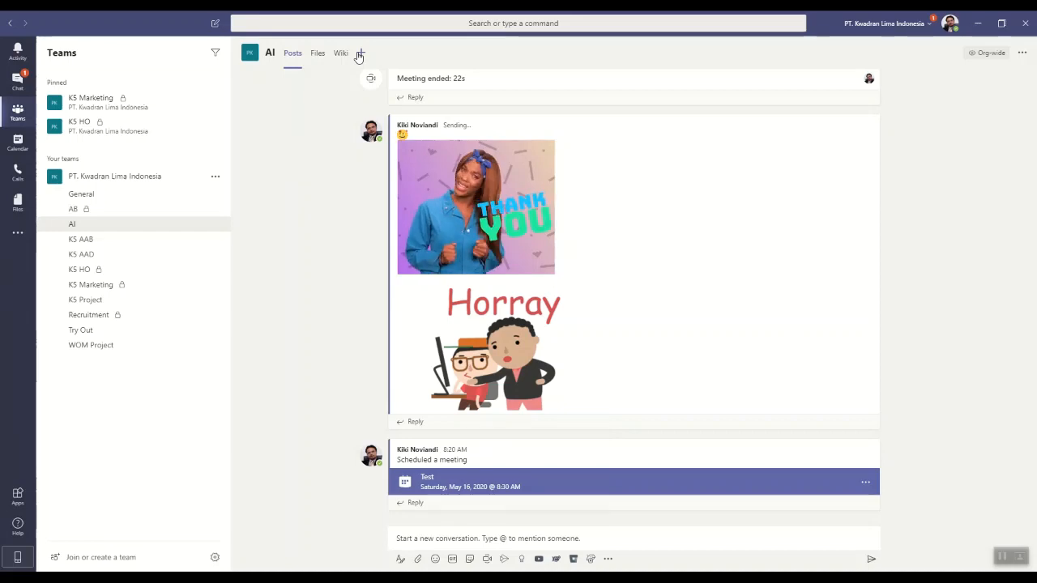
pyautogui.click(360, 53)
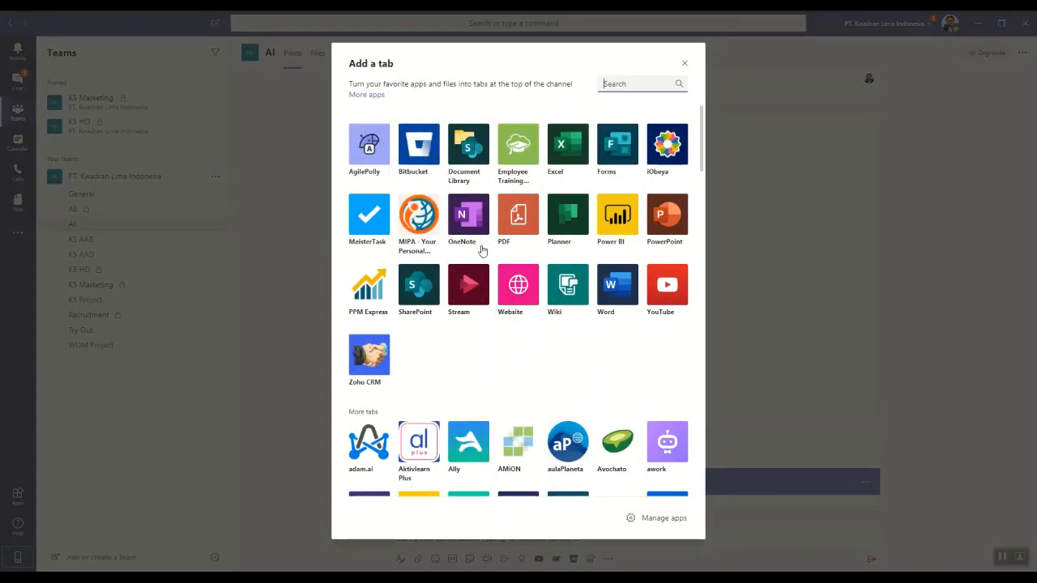
pyautogui.click(523, 287)
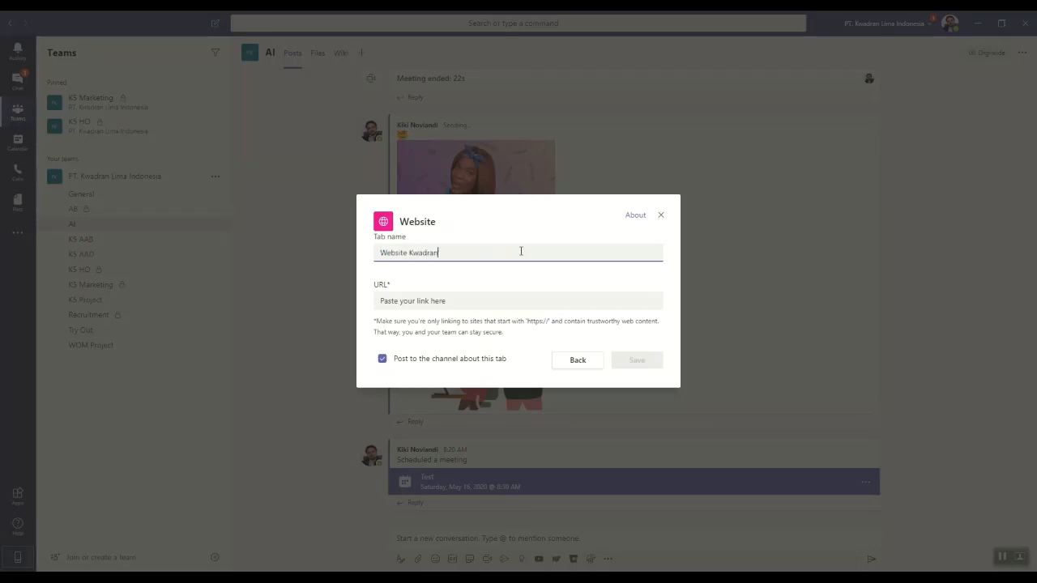
pyautogui.click(507, 300)
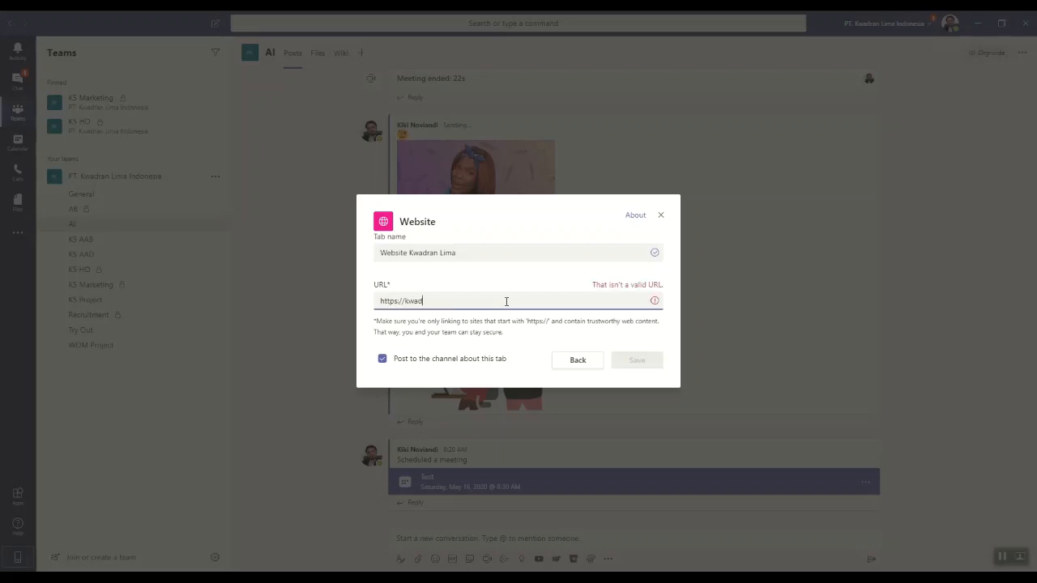
pyautogui.write('https://kwad5.com')
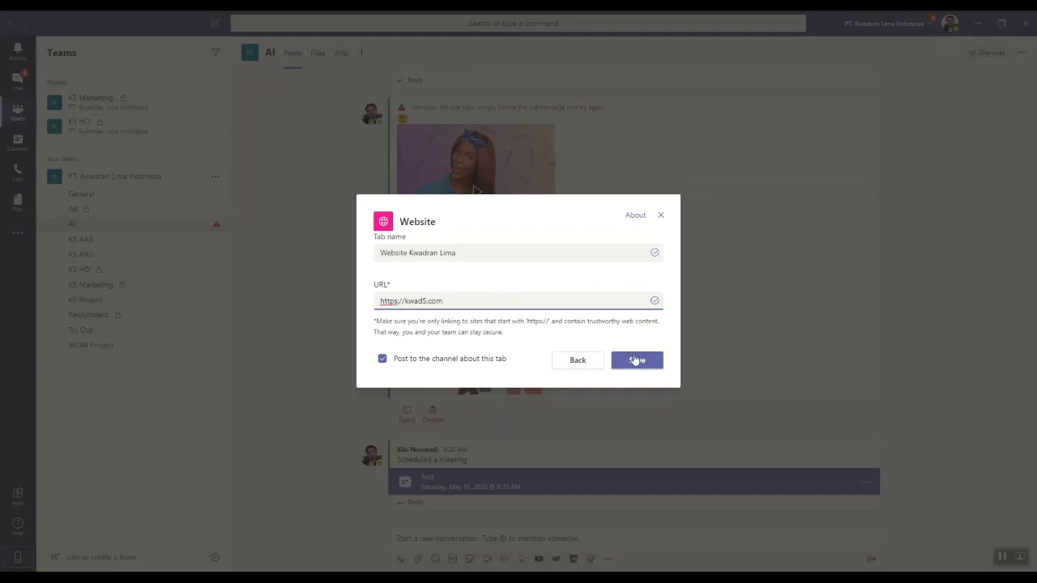
pyautogui.click(636, 360)
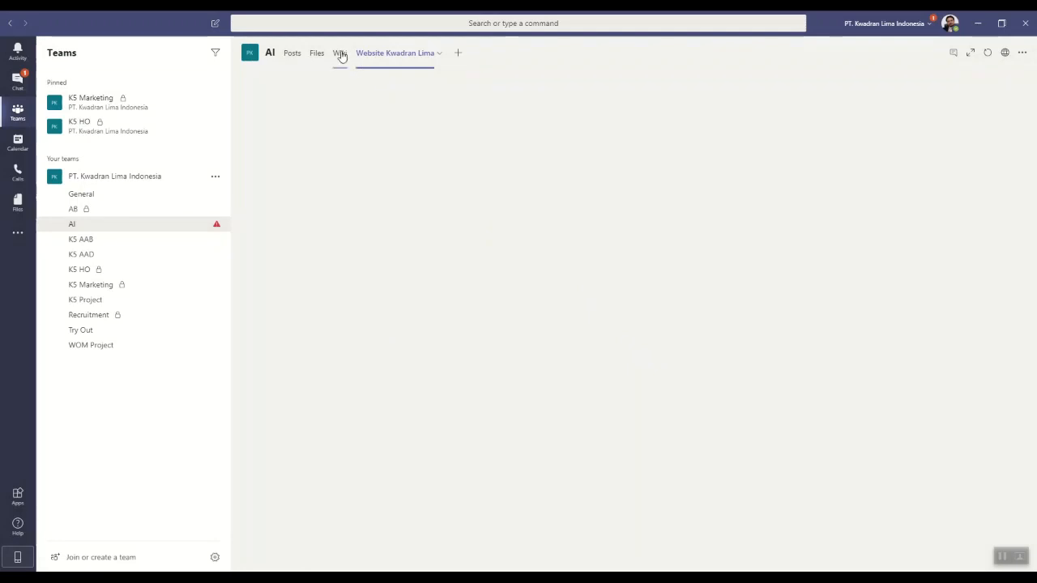
# Look through the AI channel's posts and files, and view the company website in its new tab
pyautogui.click(292, 55)
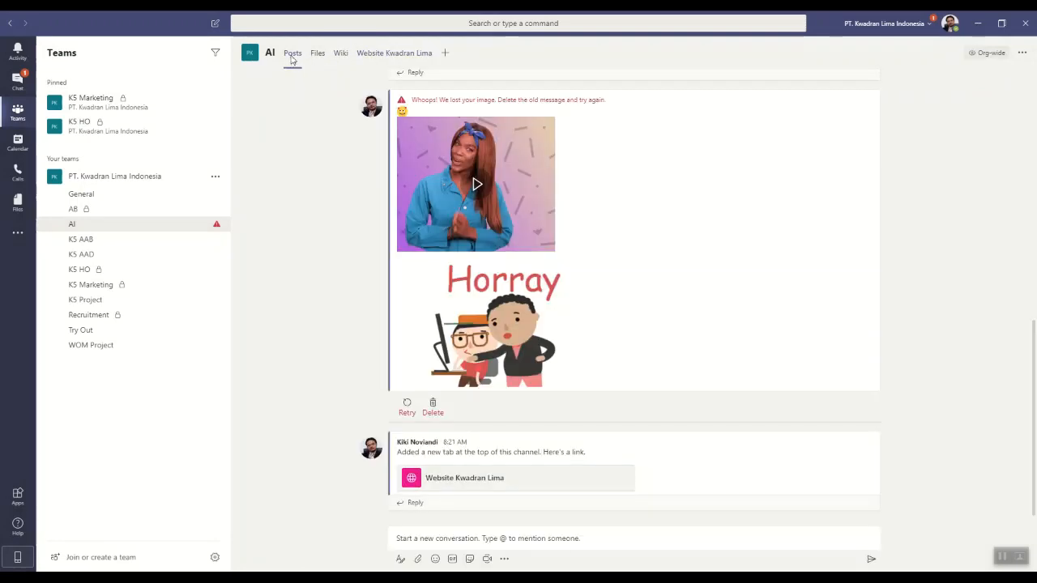
pyautogui.scroll(3, 574, 330)
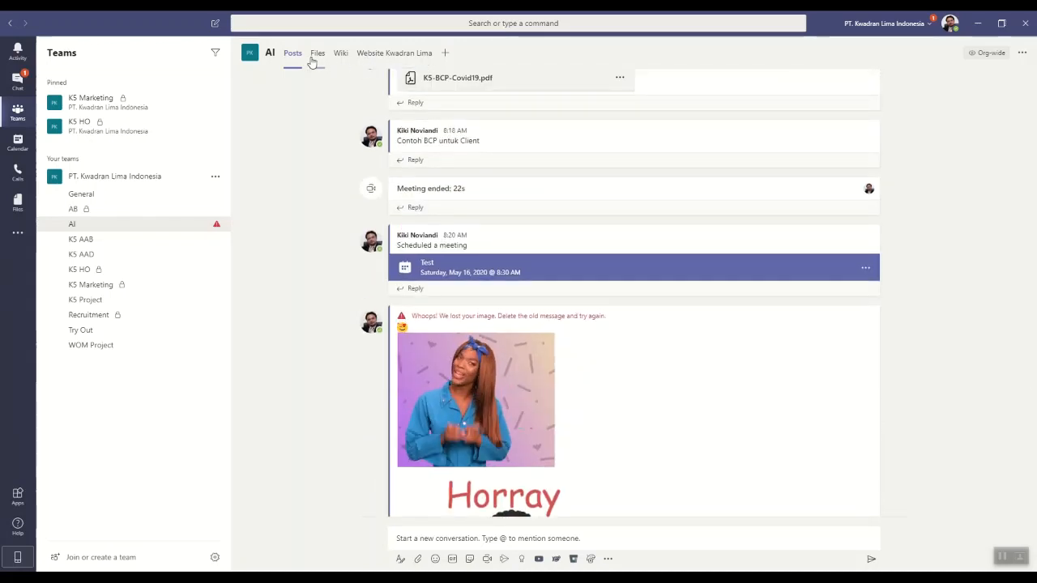
pyautogui.click(316, 54)
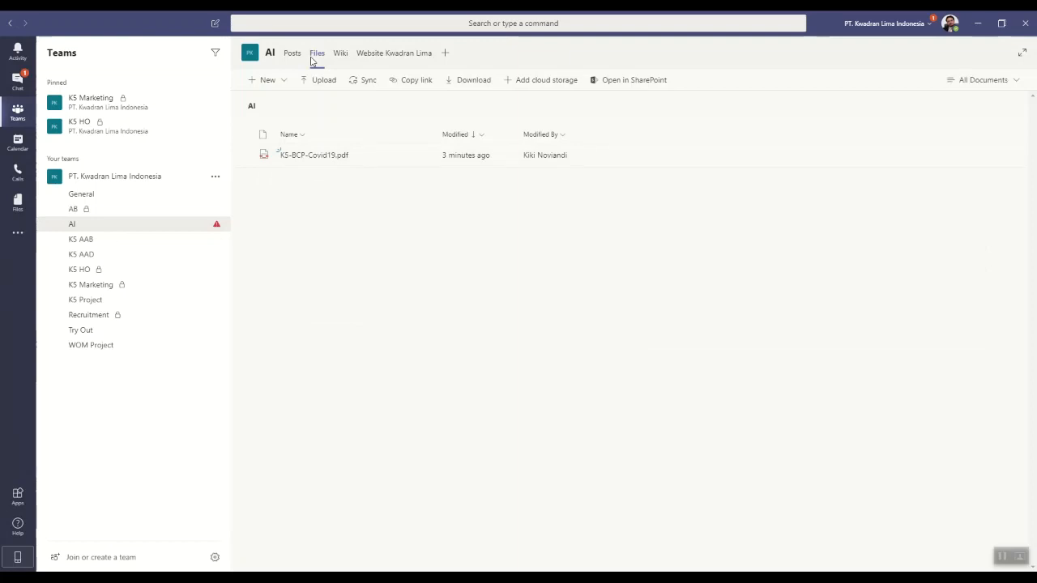
pyautogui.click(414, 55)
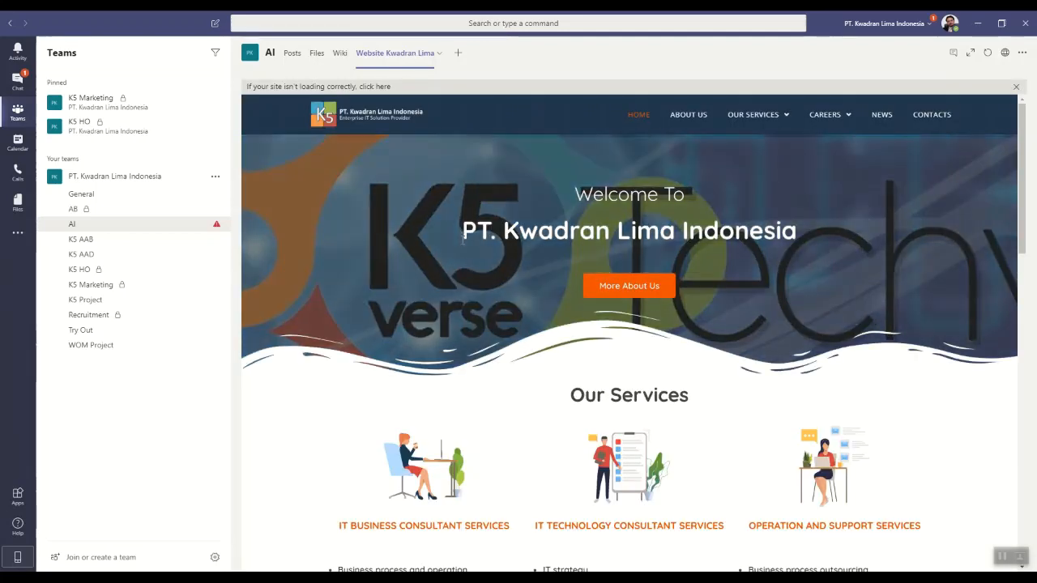
pyautogui.scroll(-1, 438, 130)
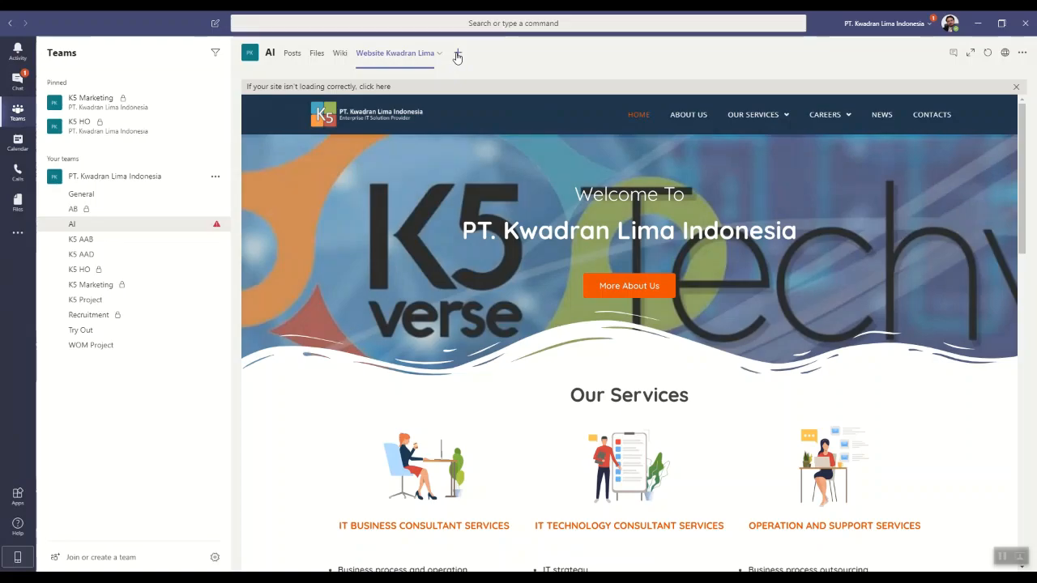
# Bring up the YouTube tab setup for the AI channel and return to the selection of tab apps
pyautogui.click(457, 53)
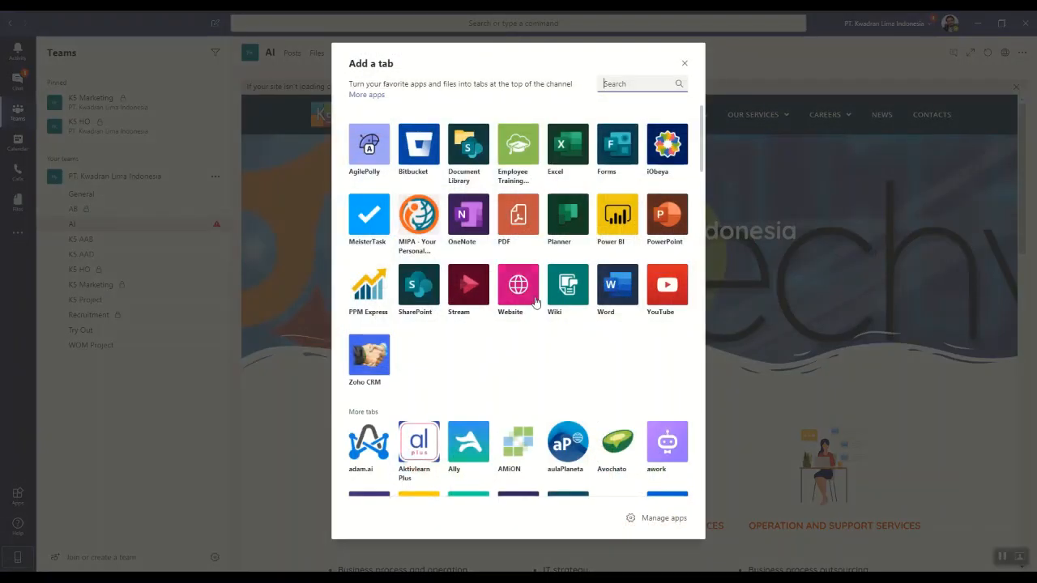
pyautogui.click(666, 286)
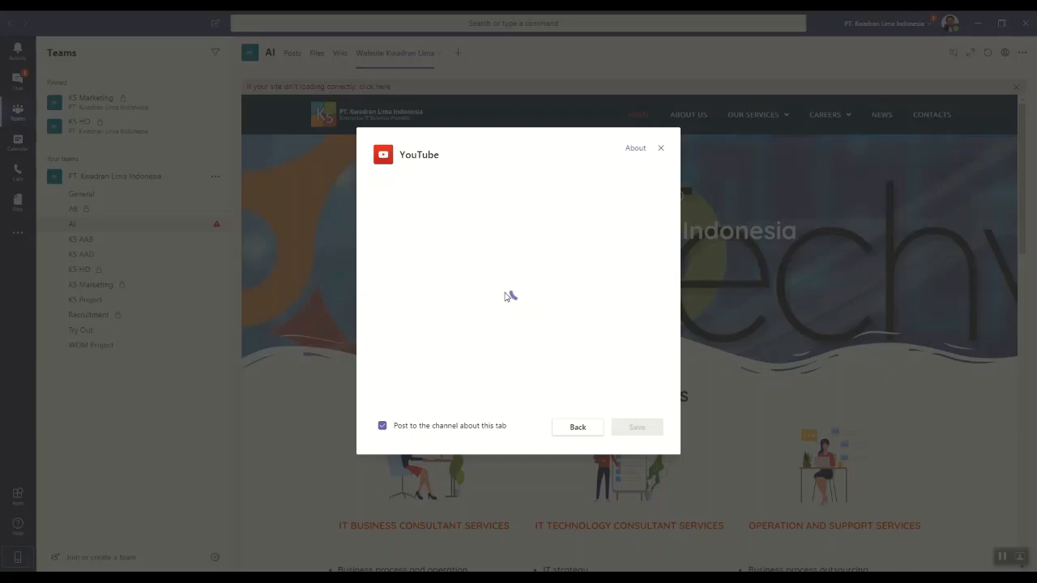
pyautogui.click(578, 426)
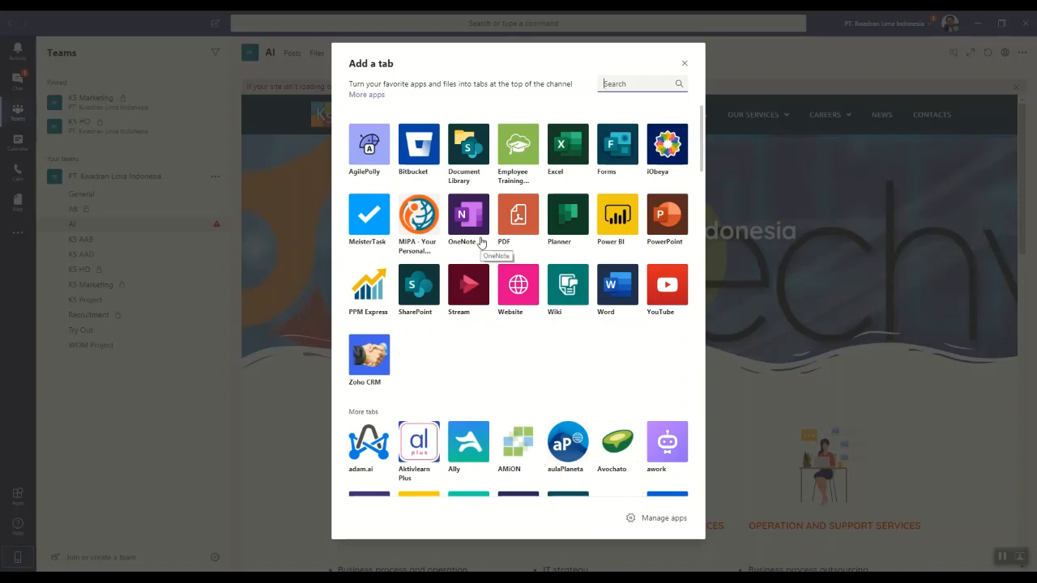
# Add a PowerPoint tab showing "Kwadran Lima Company Profile.pptx" from the General folder to the AI channel, and return to the channel's posts
pyautogui.click(672, 220)
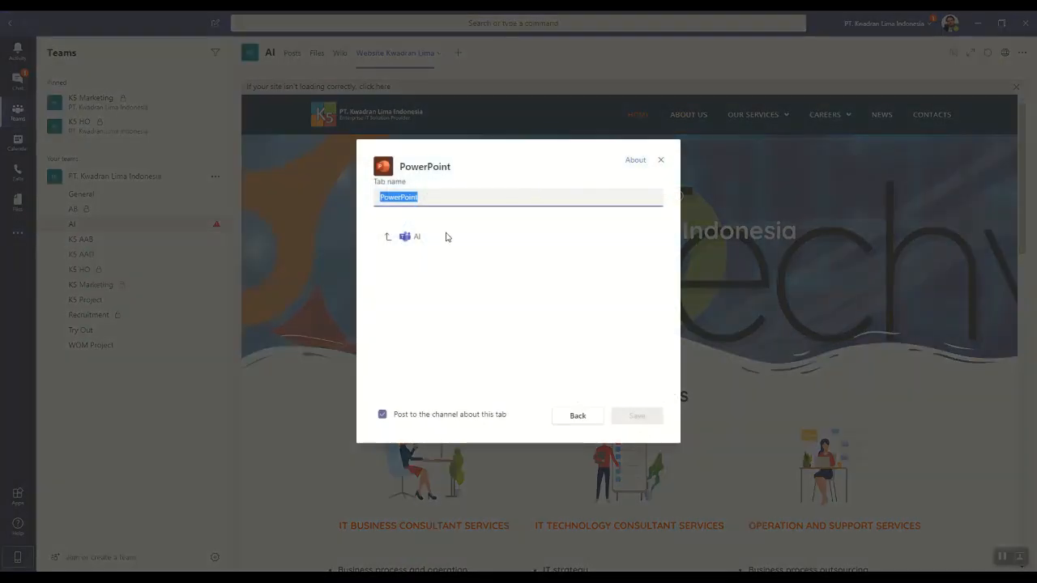
pyautogui.click(414, 292)
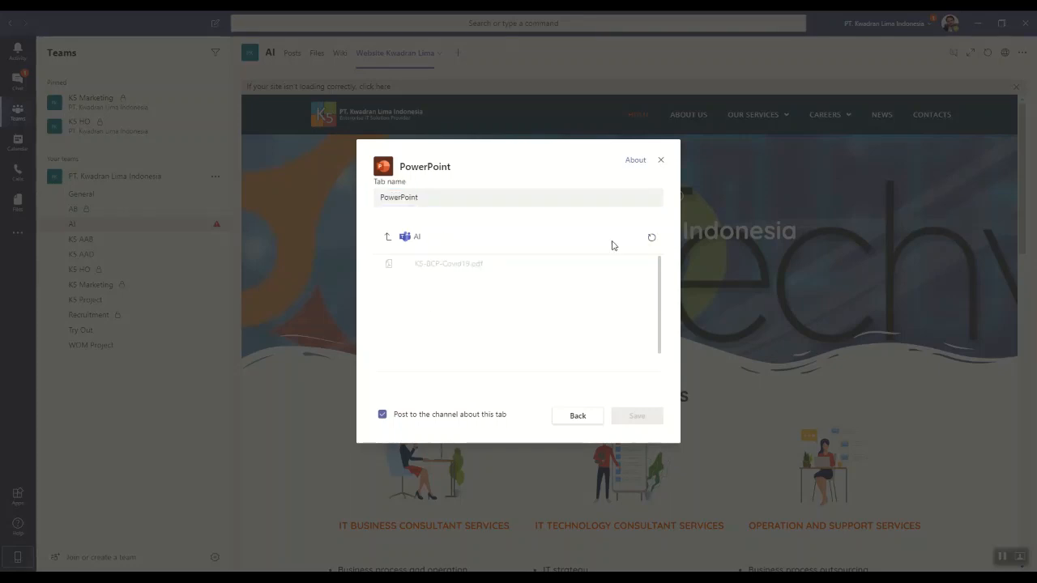
pyautogui.click(388, 237)
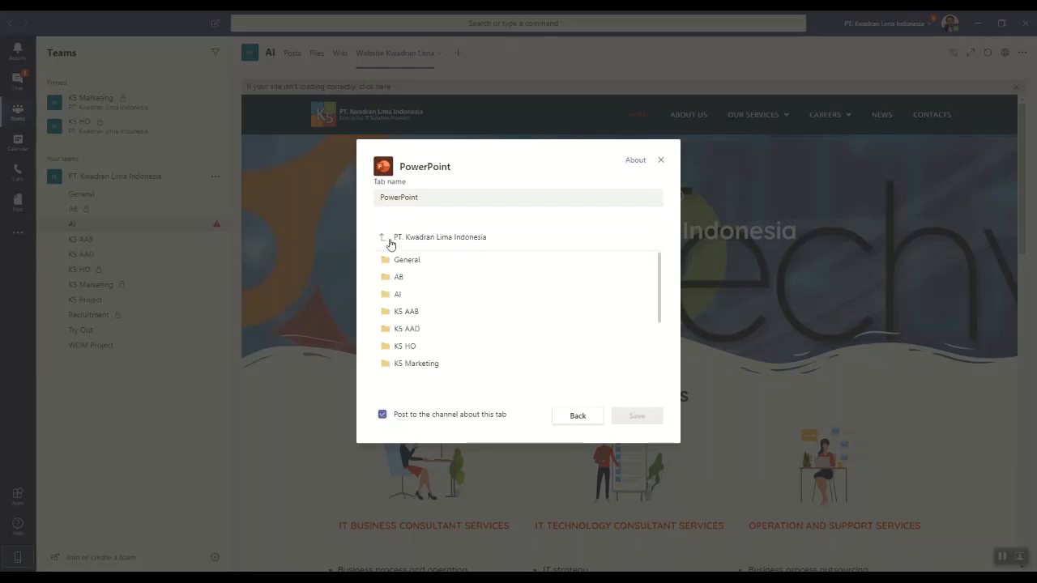
pyautogui.click(392, 261)
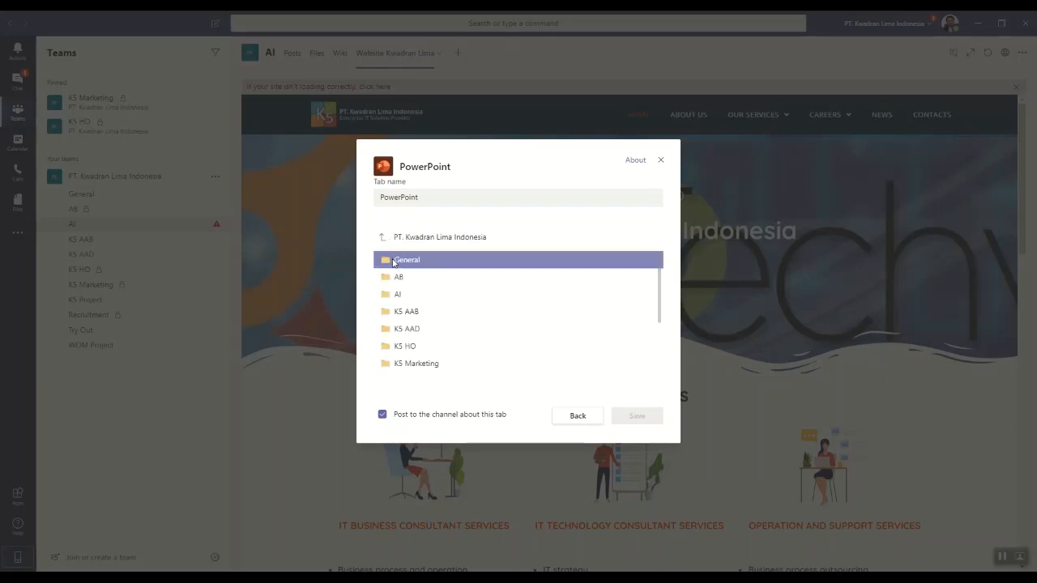
pyautogui.doubleClick(395, 261)
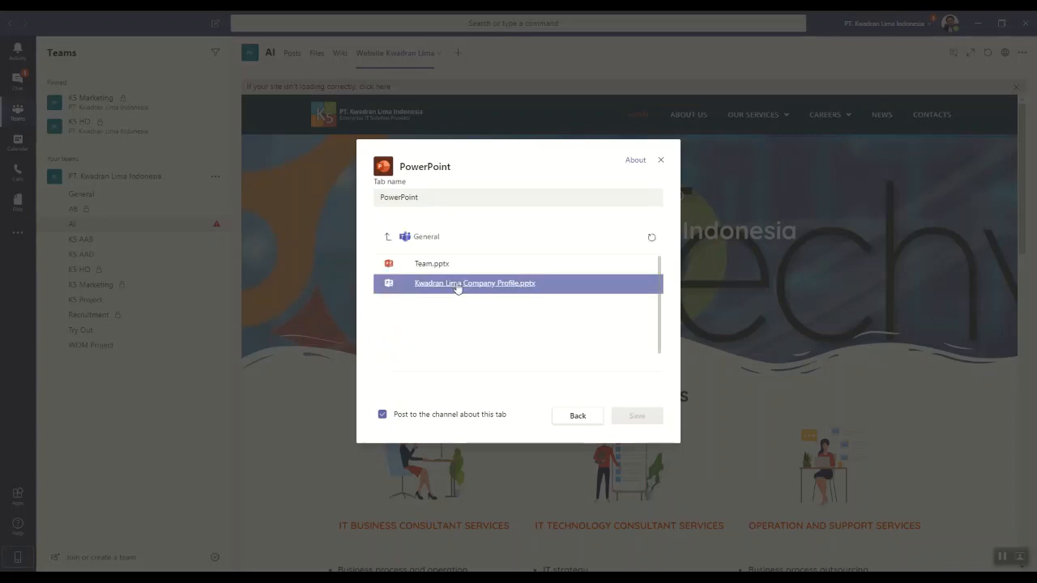
pyautogui.click(446, 289)
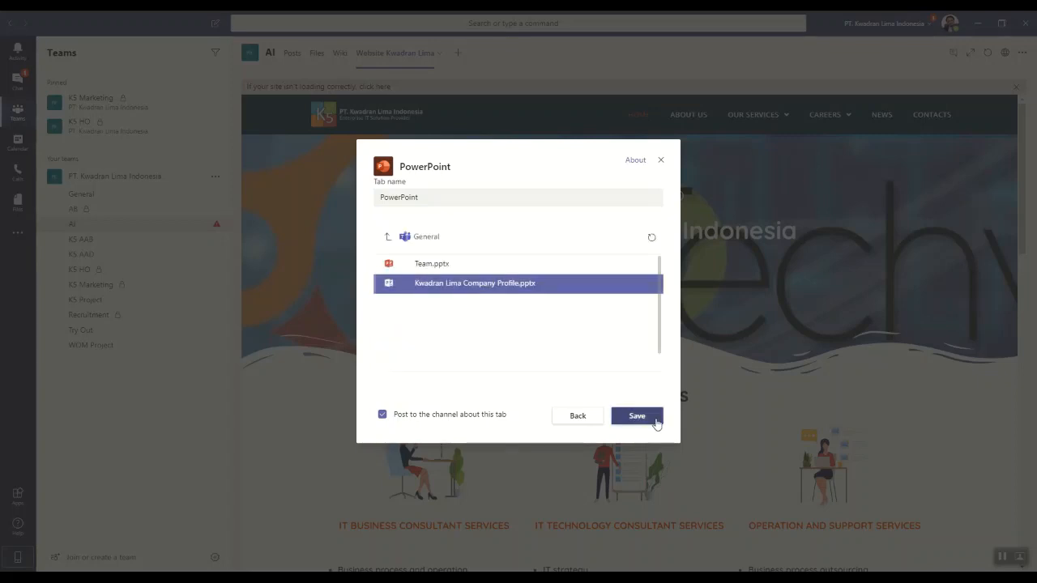
pyautogui.click(653, 420)
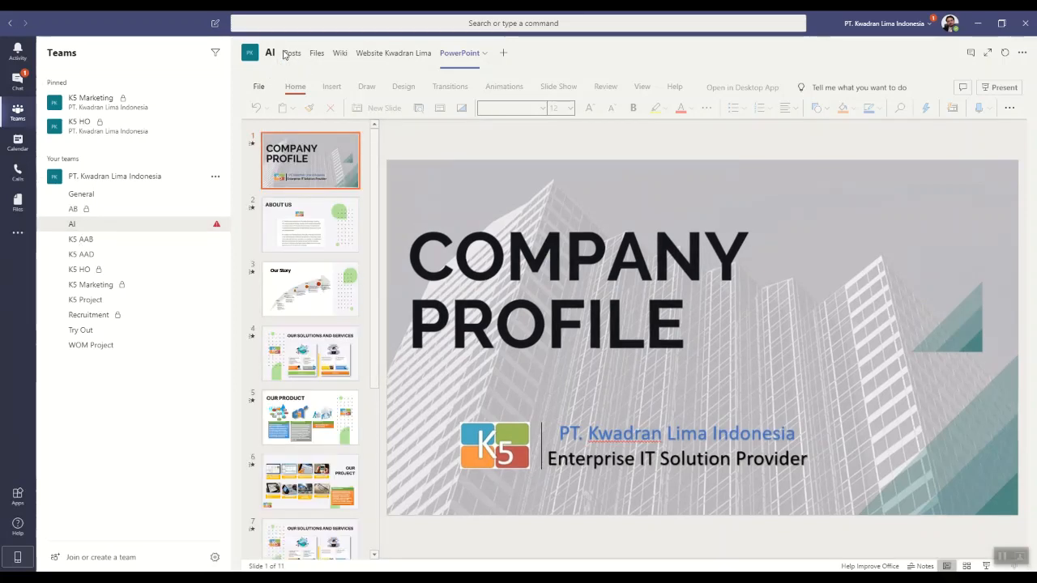
pyautogui.click(288, 54)
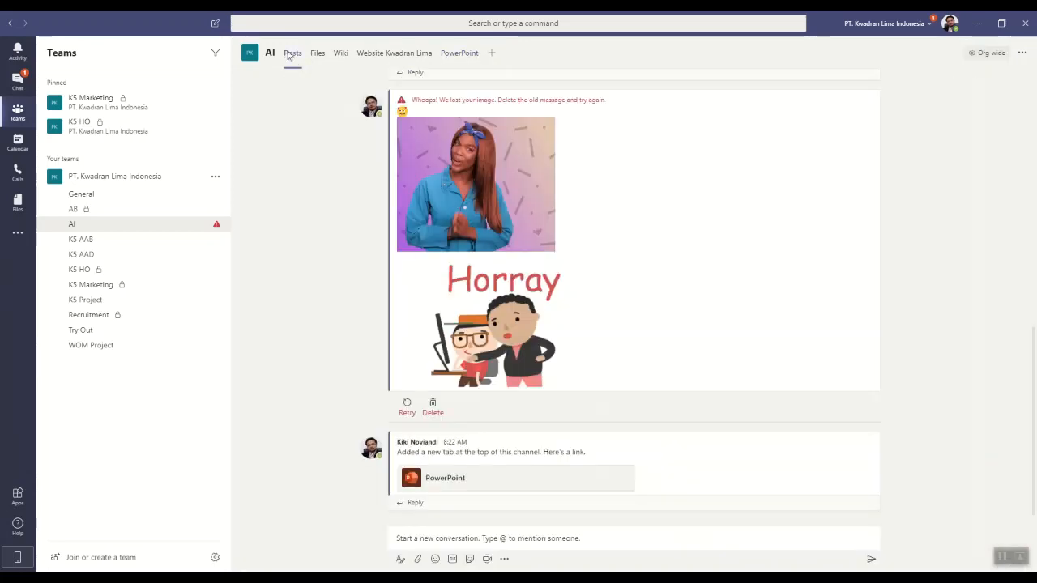